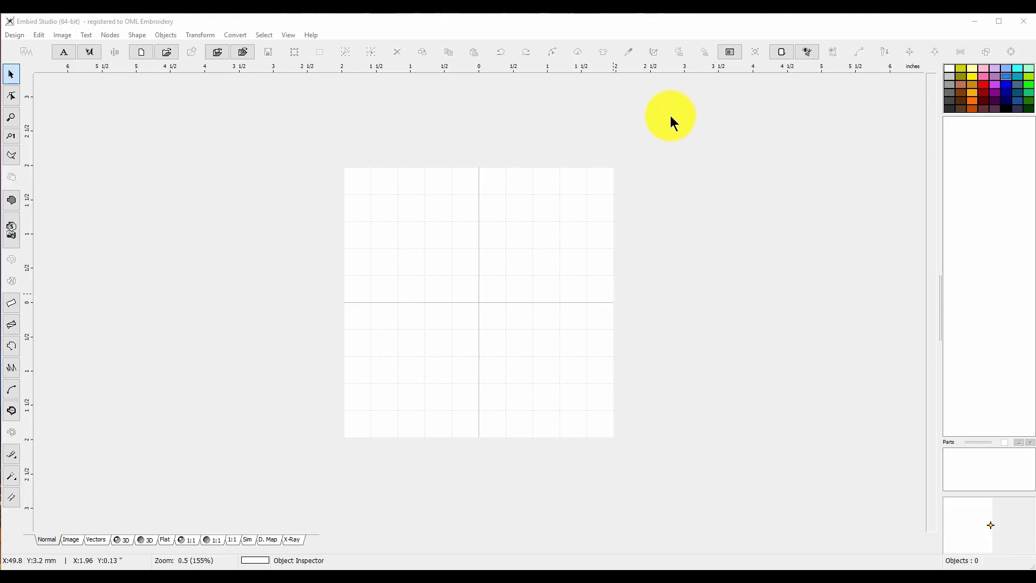
Import heart.jpg from the Downloads folder as the background image, scaled to fit the current hoop.
click(62, 36)
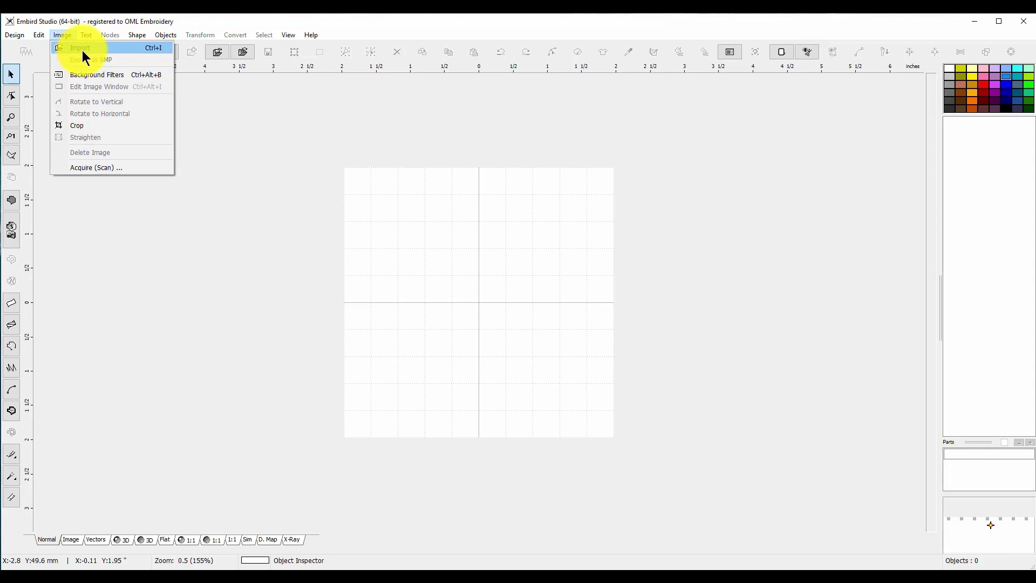
click(74, 35)
click(65, 36)
click(74, 49)
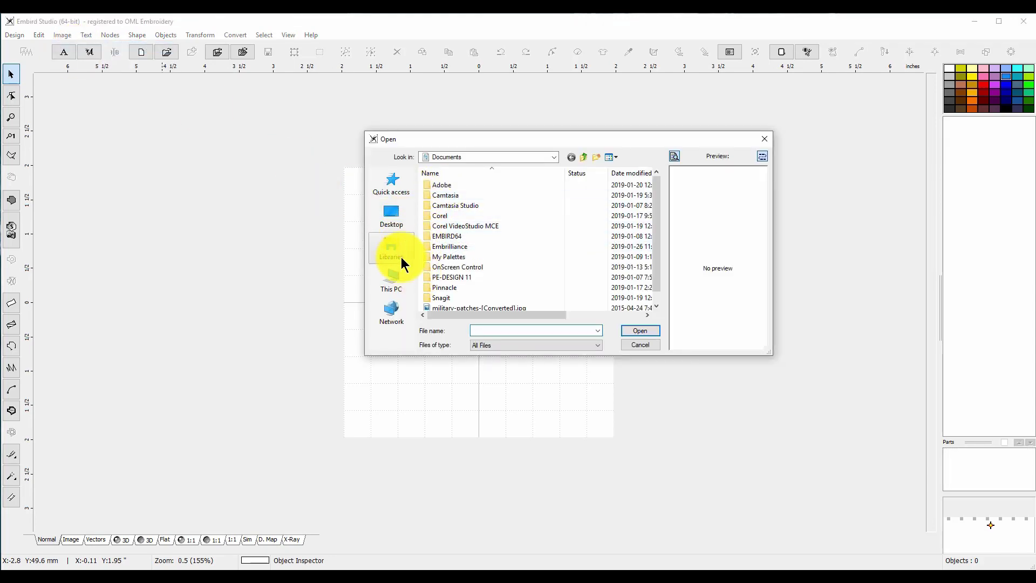
click(400, 273)
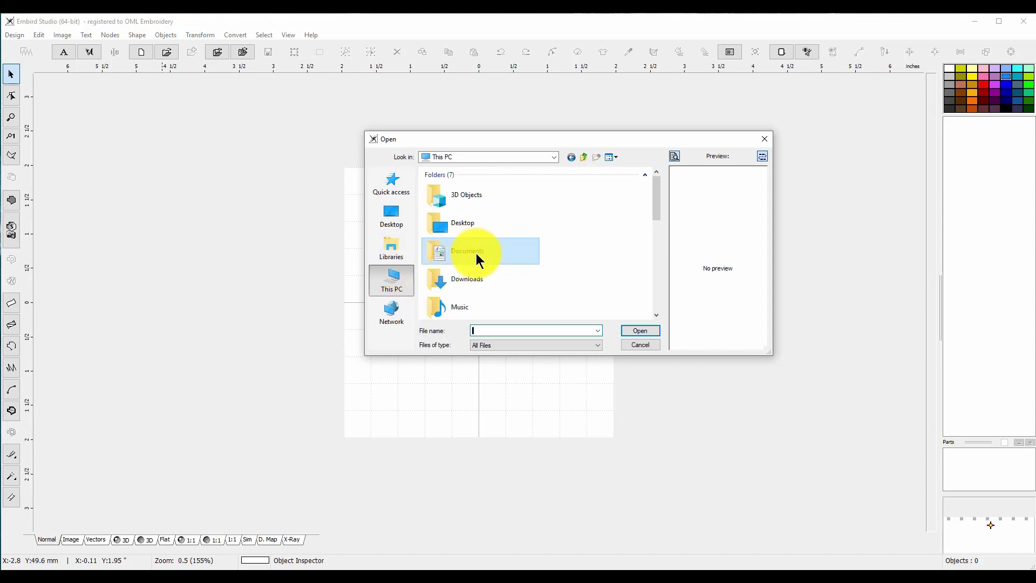
double_click(479, 280)
scroll(549, 220, down, 1)
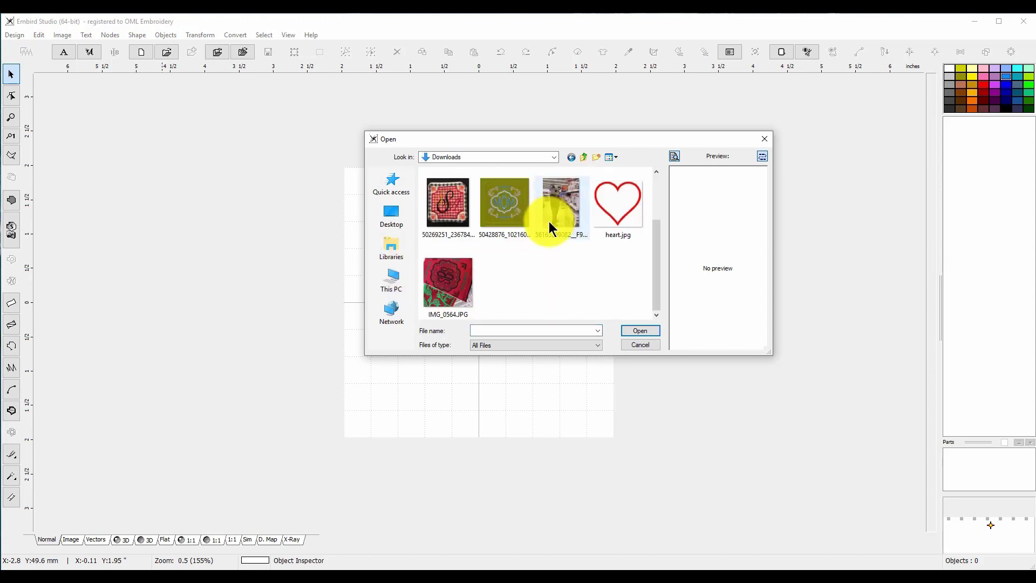
click(614, 211)
click(640, 332)
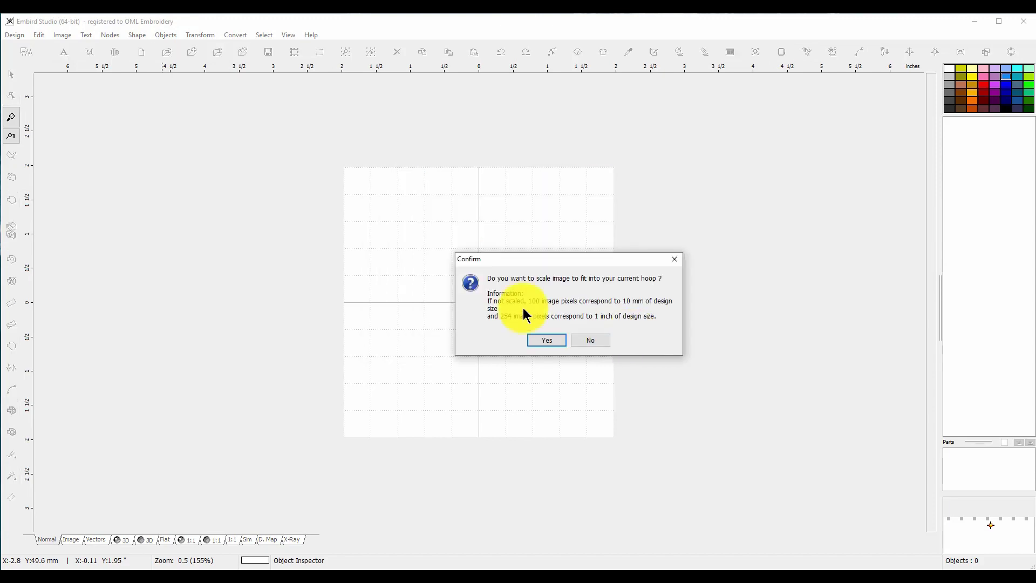
click(546, 341)
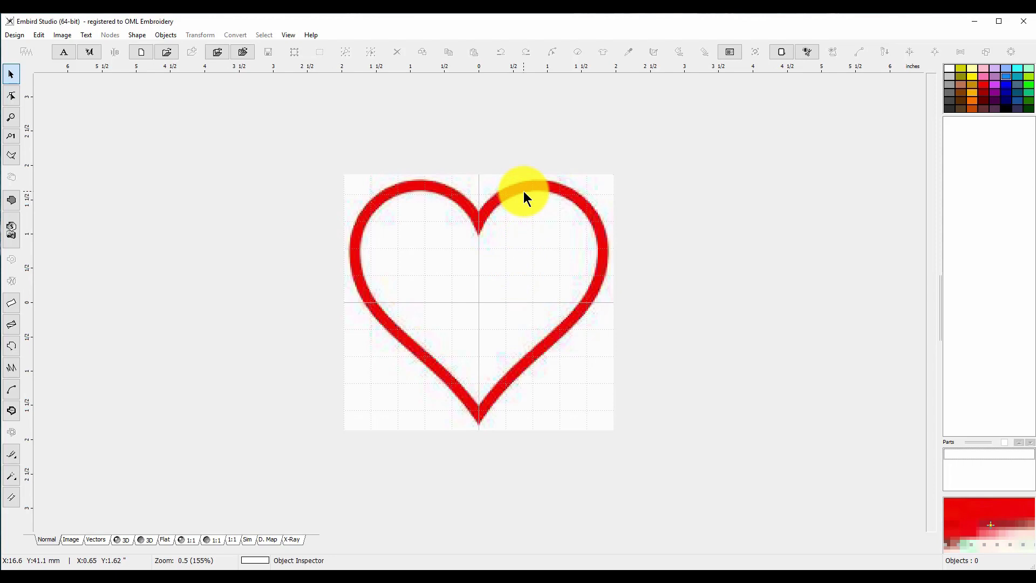
Reset the hoop size in the preferences to 7.87 by 7.87 inches and apply it.
click(781, 53)
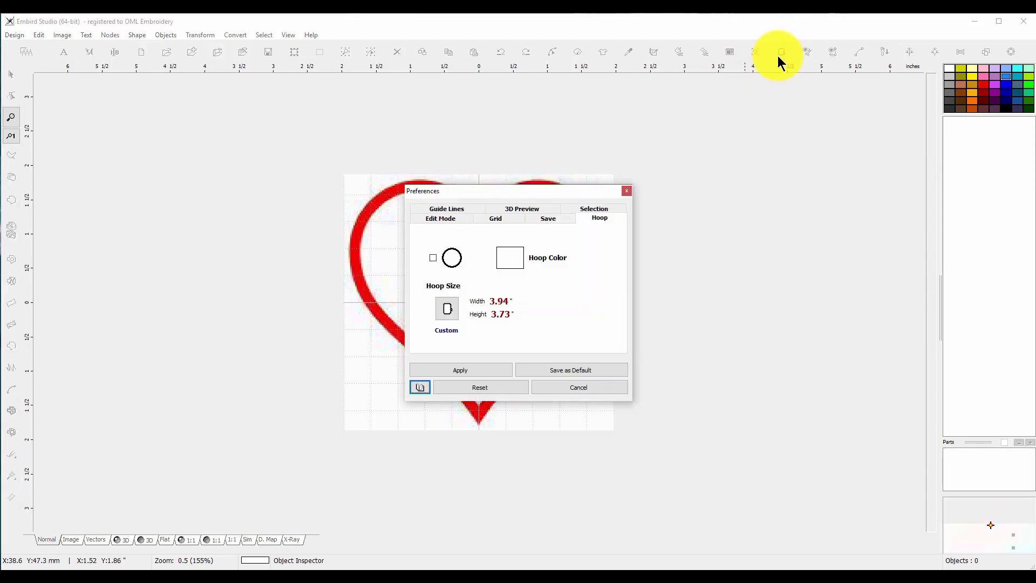
click(482, 384)
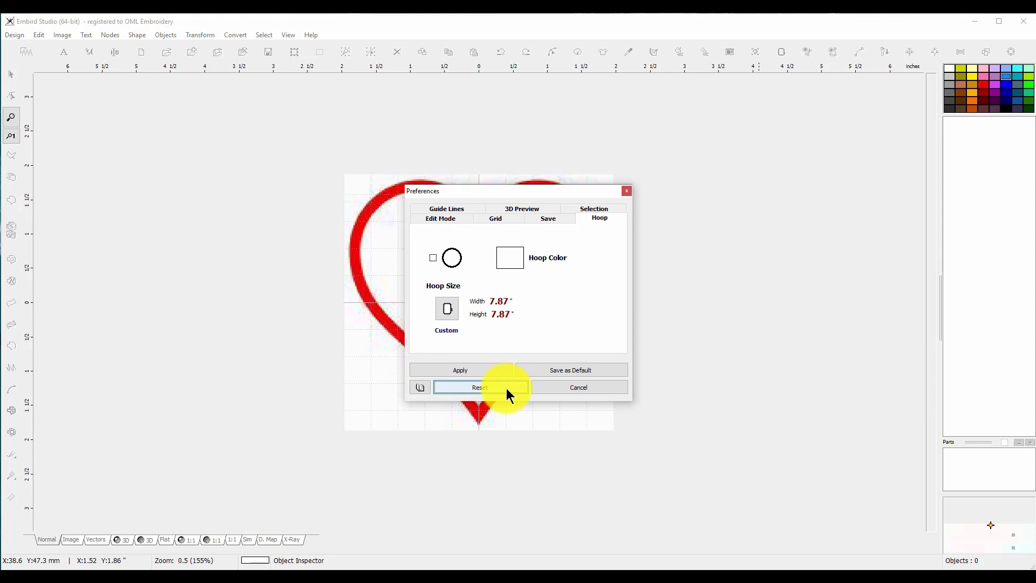
click(473, 371)
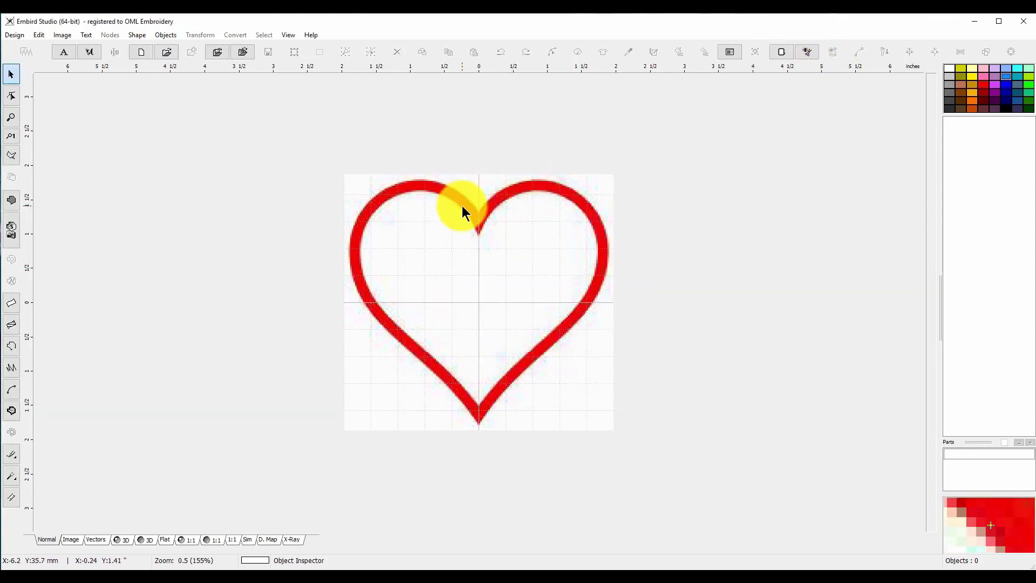
Review the imported image's size settings in the Edit Image Window and apply them with the aspect ratio kept.
click(63, 33)
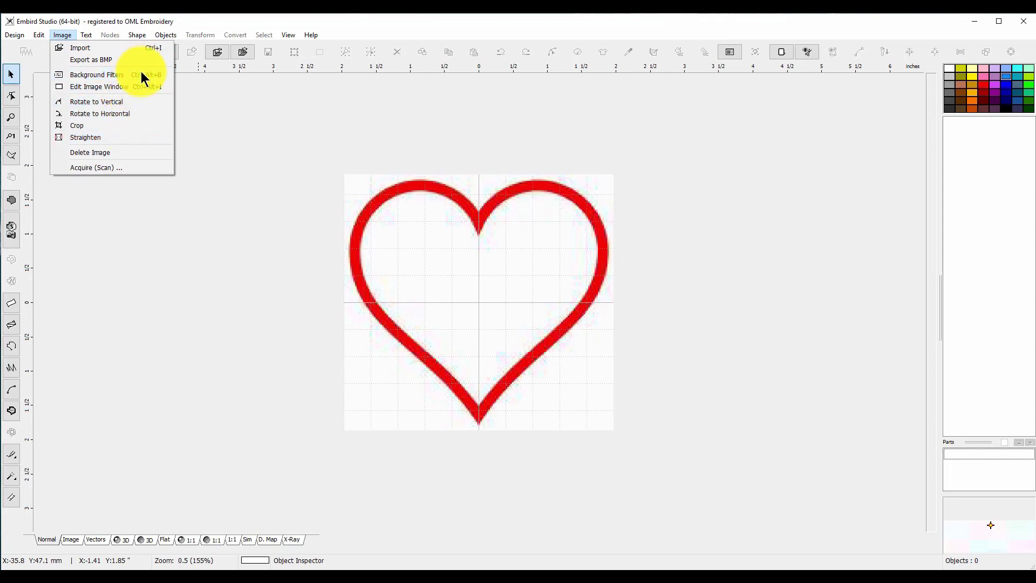
click(137, 87)
click(499, 274)
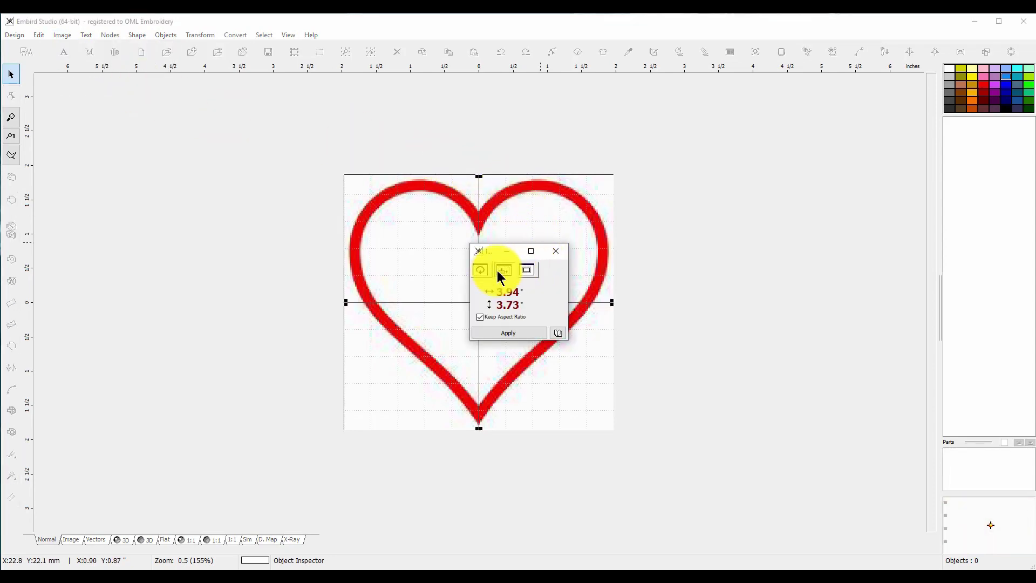
click(517, 333)
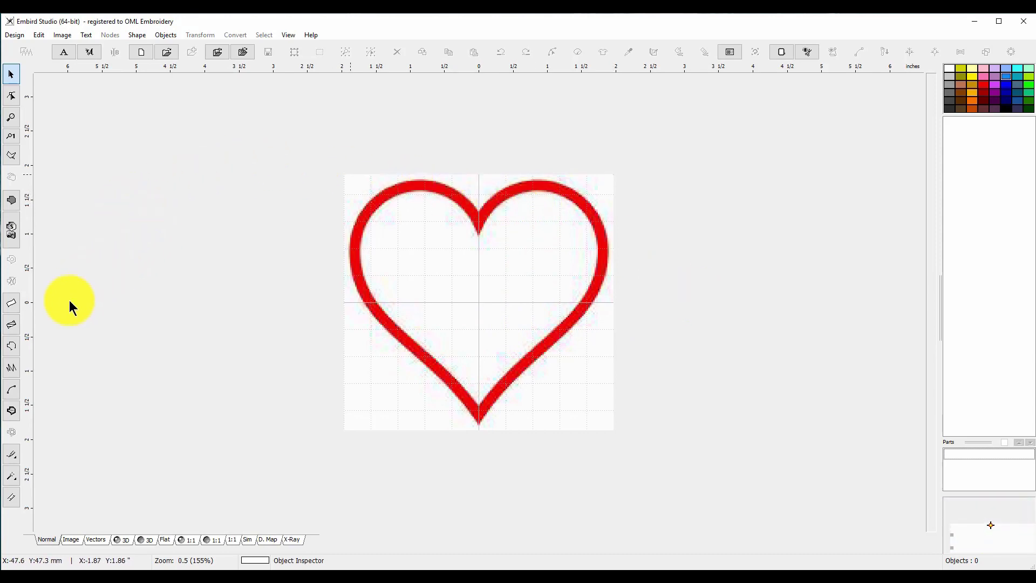
Start an outline object at the heart's top notch and trace its left half with curved segments down to the bottom tip.
click(14, 349)
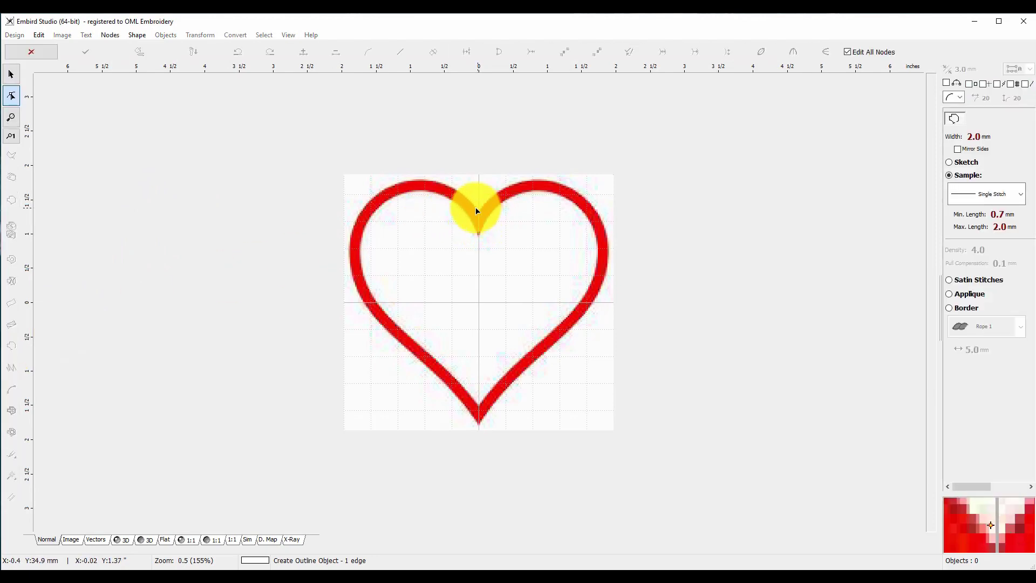
click(479, 211)
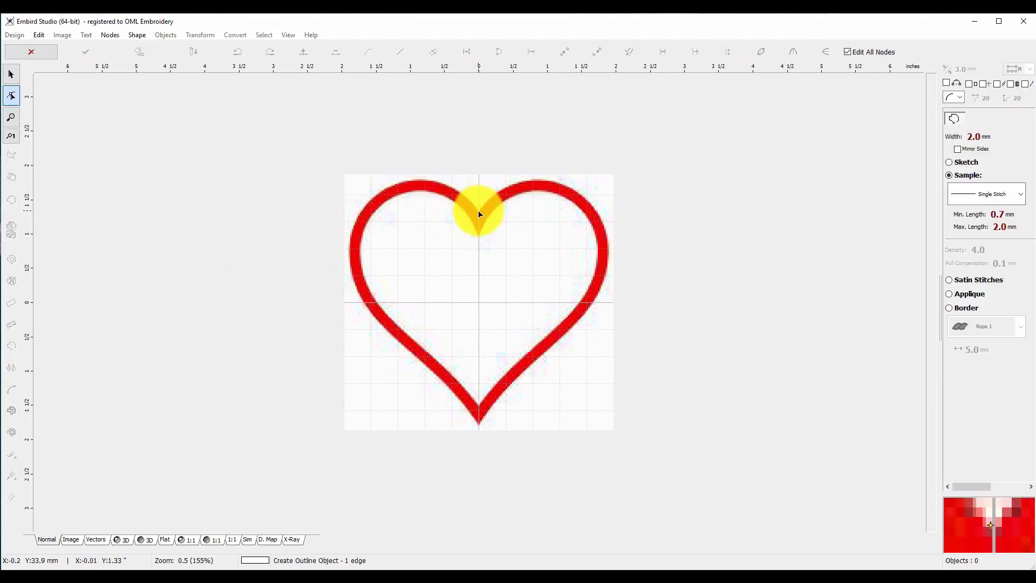
click(371, 202)
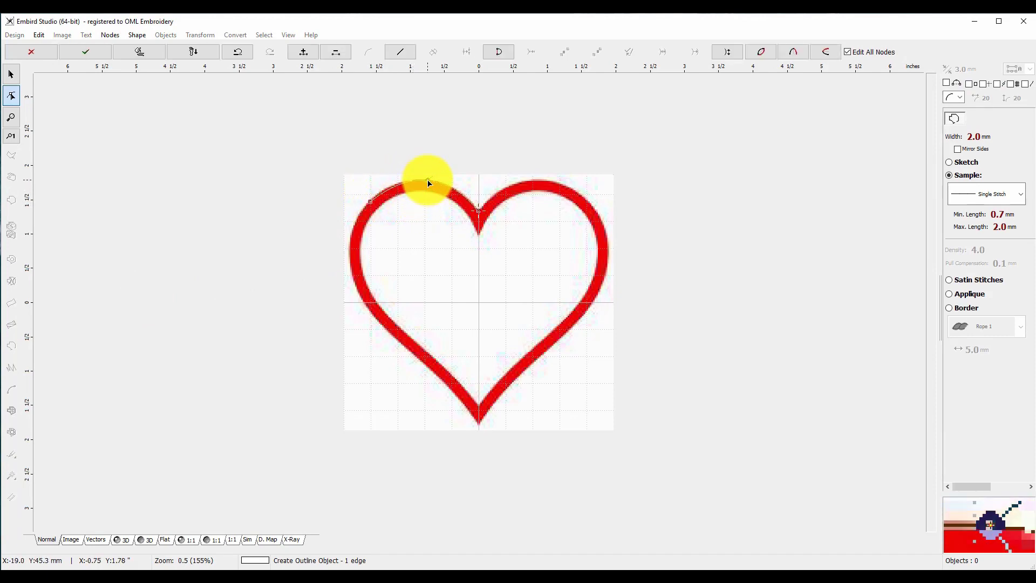
click(361, 296)
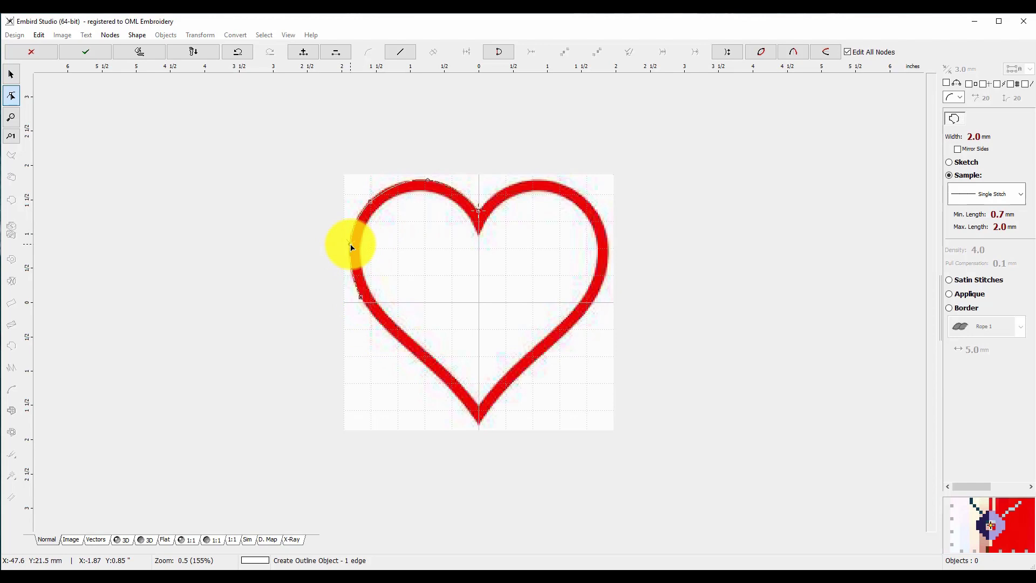
click(351, 245)
click(437, 374)
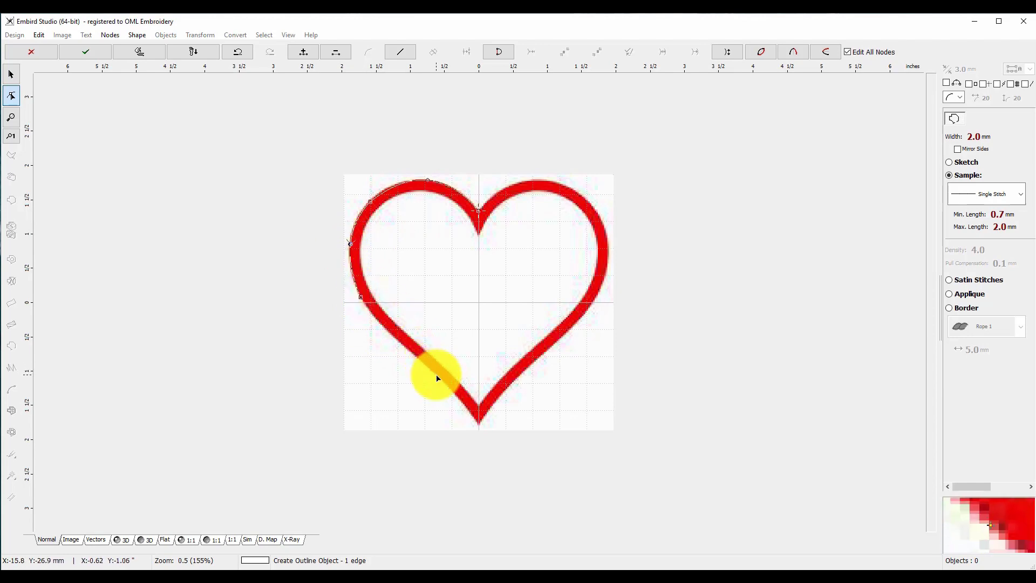
click(398, 342)
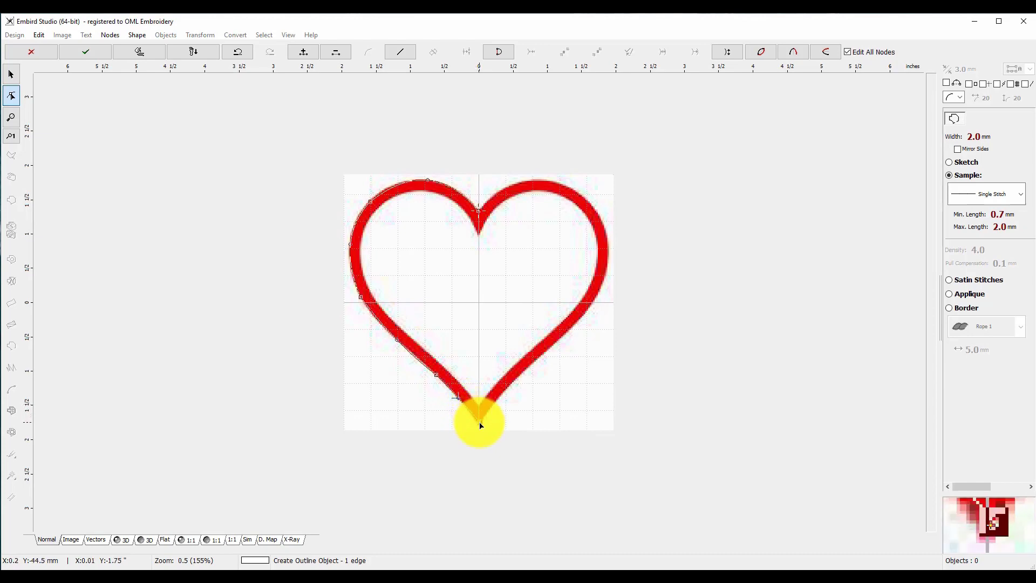
click(478, 424)
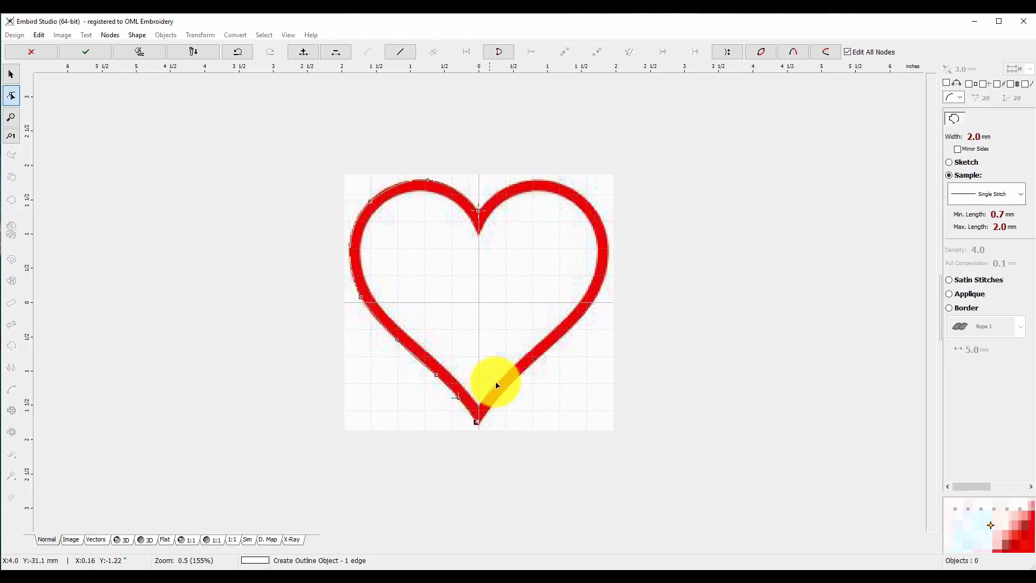
Trace the heart's right half with curved segments from the bottom tip up and around to just short of the top notch.
click(531, 367)
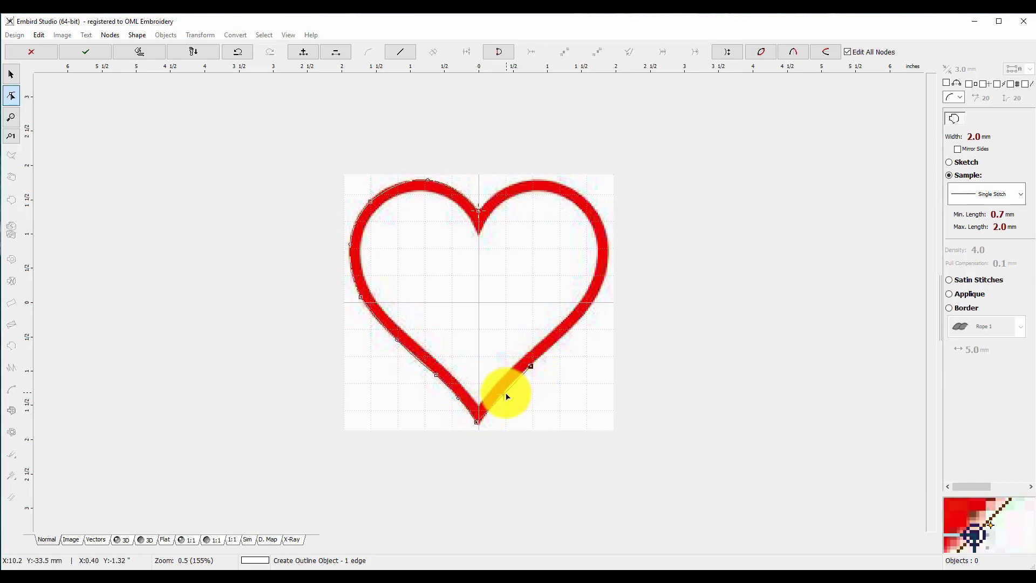
click(479, 426)
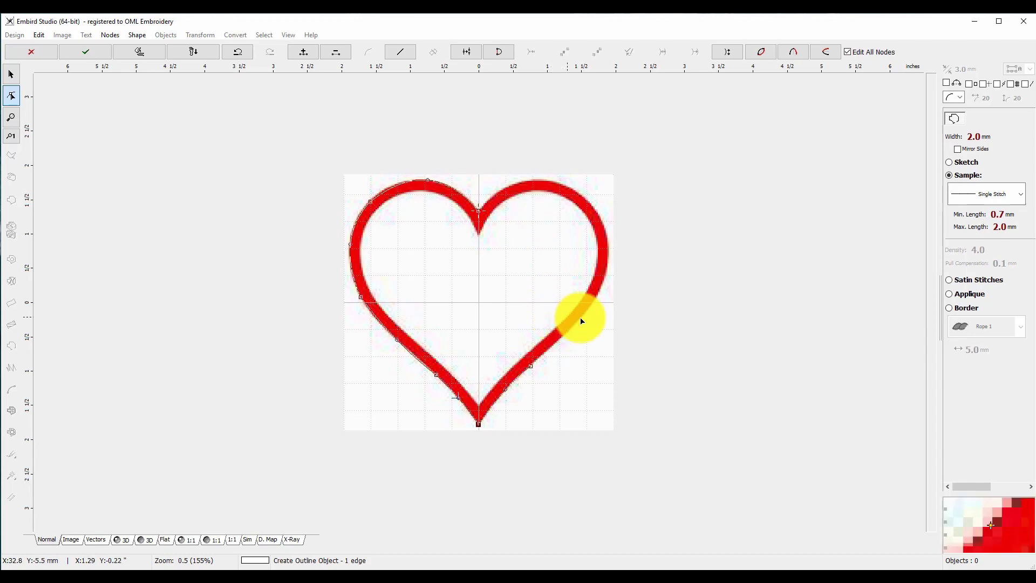
click(531, 365)
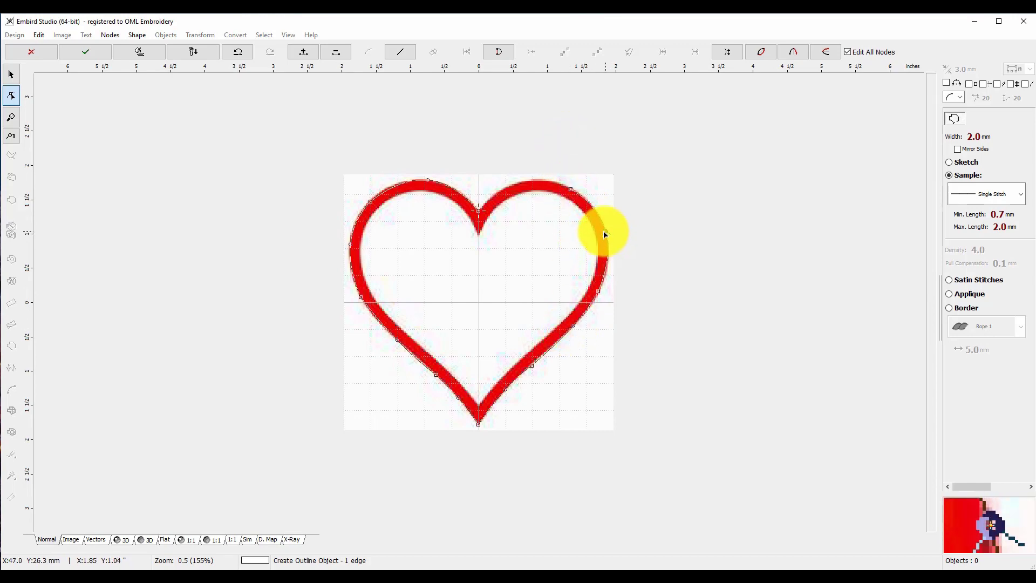
click(495, 193)
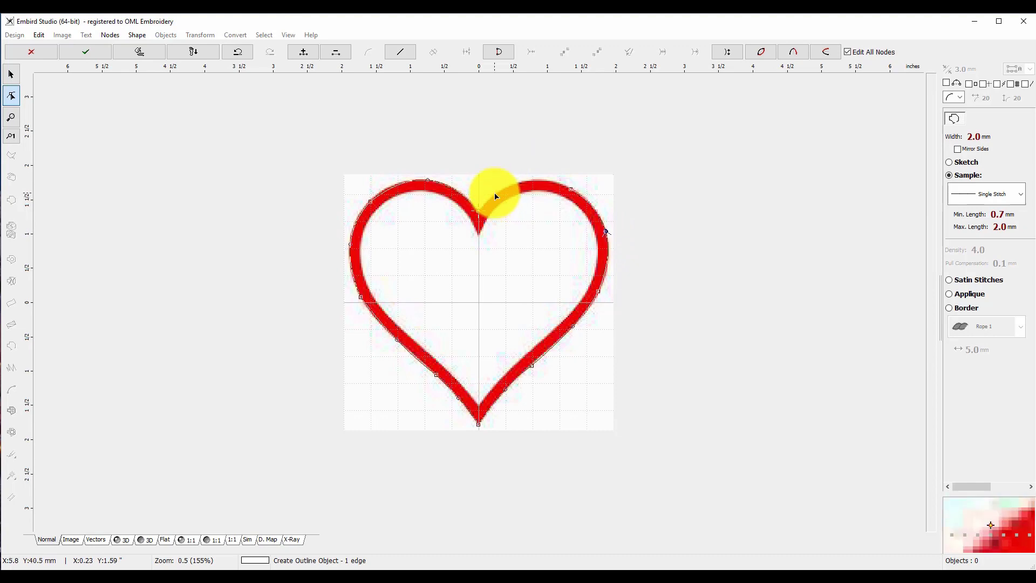
click(536, 184)
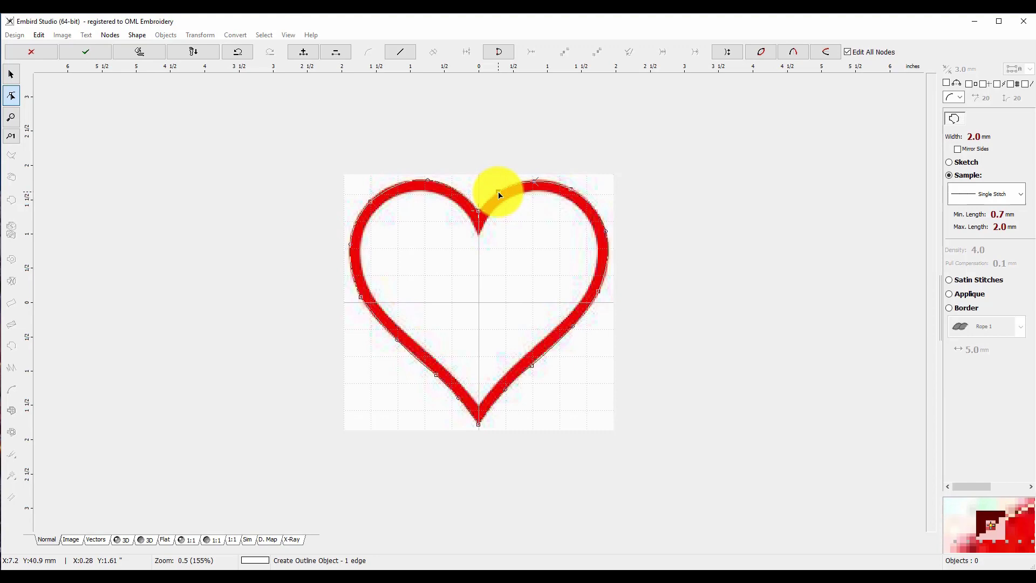
click(500, 192)
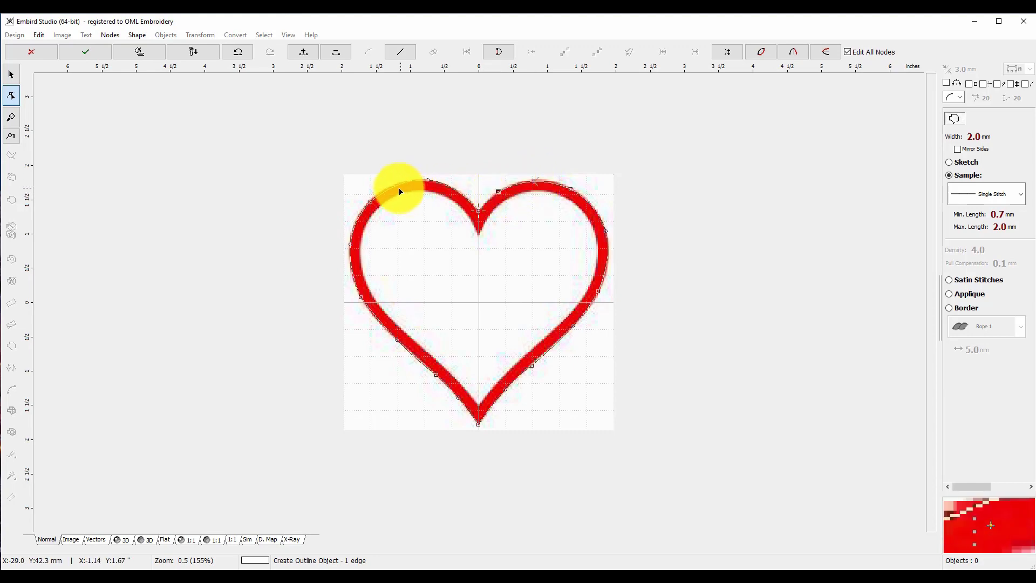
Finish the heart outline as an open object and delete the background image.
click(373, 206)
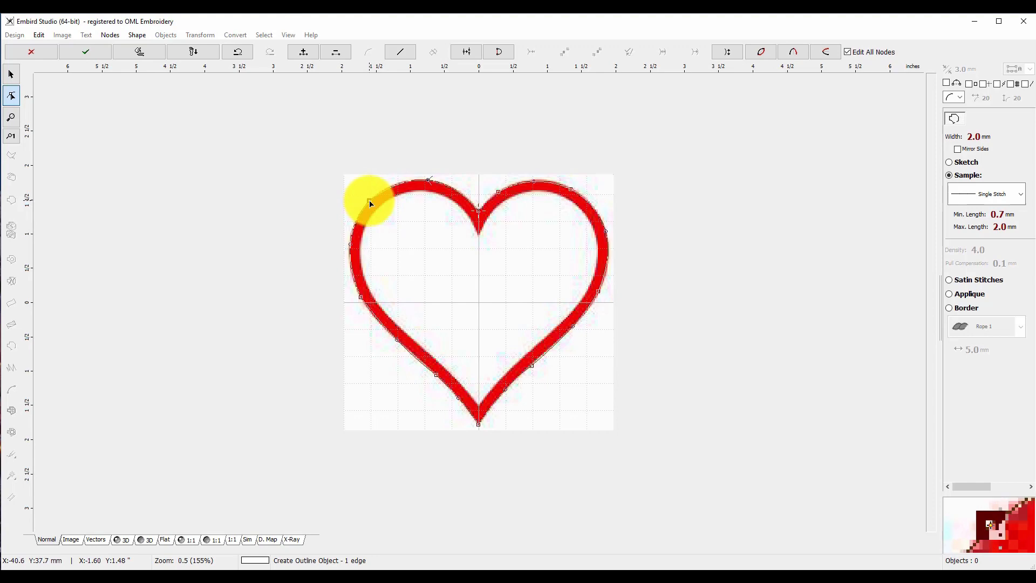
click(497, 197)
right_click(499, 195)
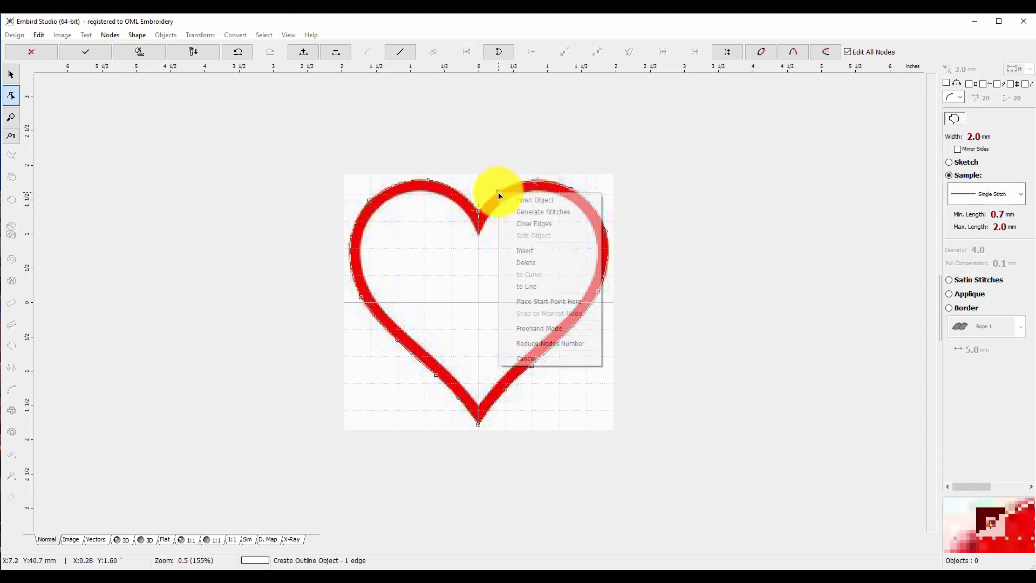
click(528, 199)
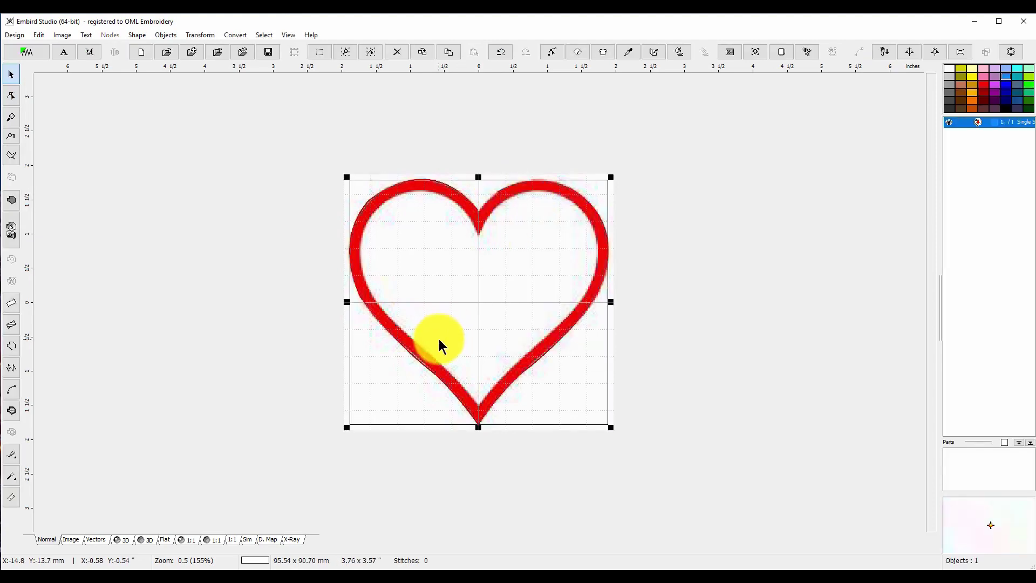
click(66, 35)
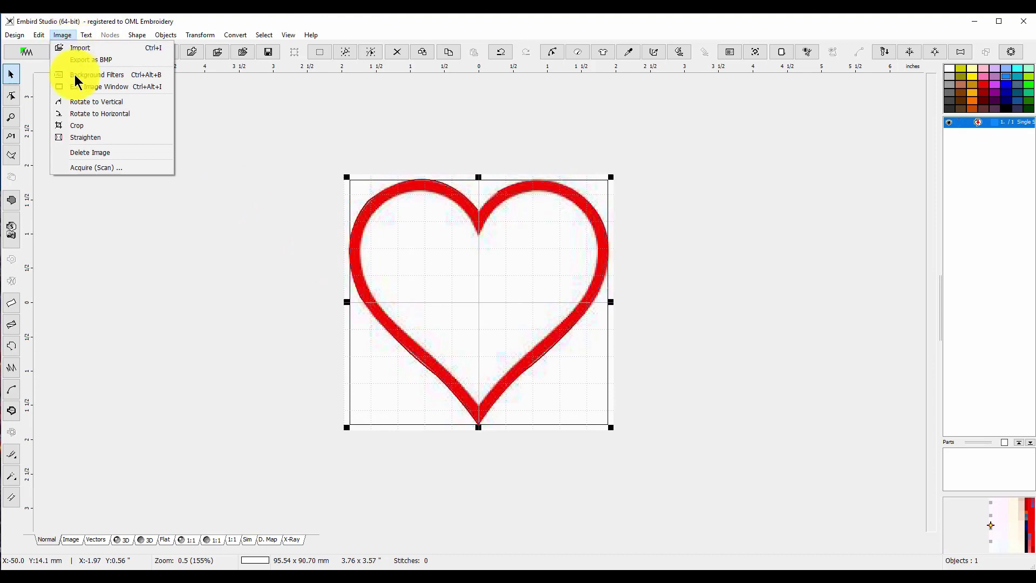
click(89, 152)
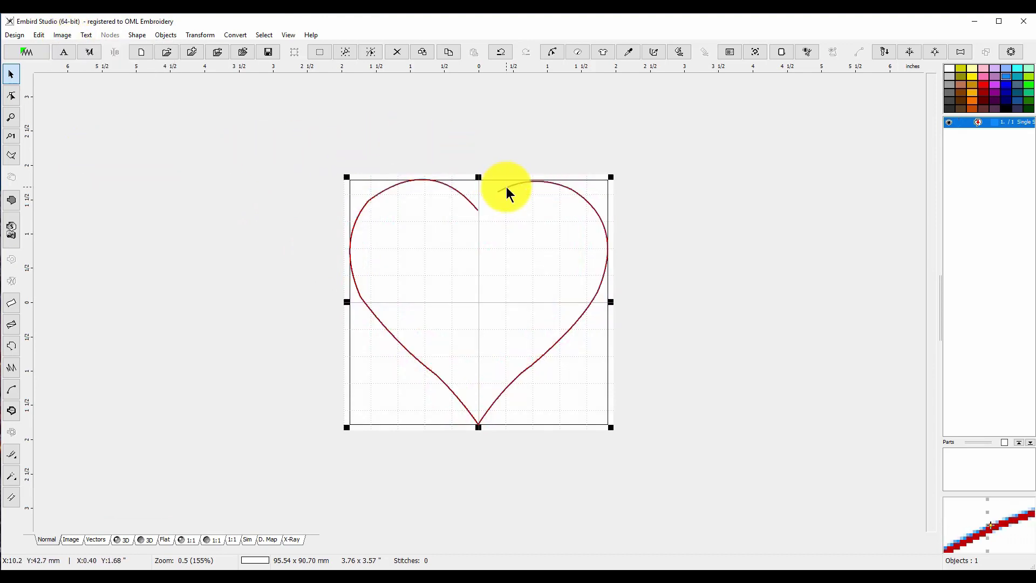
Edit the outline's nodes to close the gap at the top notch with a curved segment, and generate the stitches.
click(11, 96)
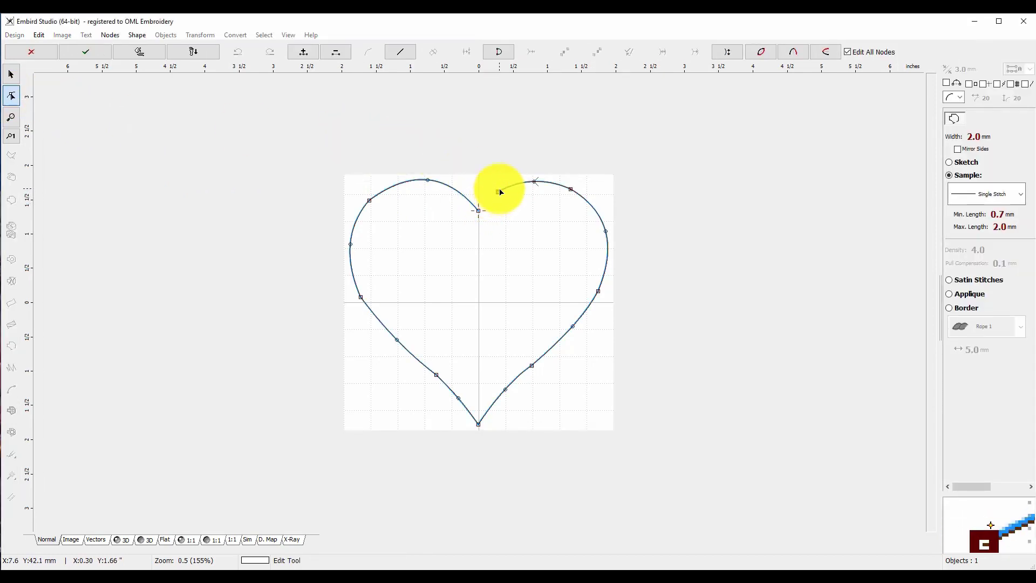
mouse_move(500, 192)
mouse_down()
mouse_move(479, 213)
mouse_move(493, 202)
mouse_up()
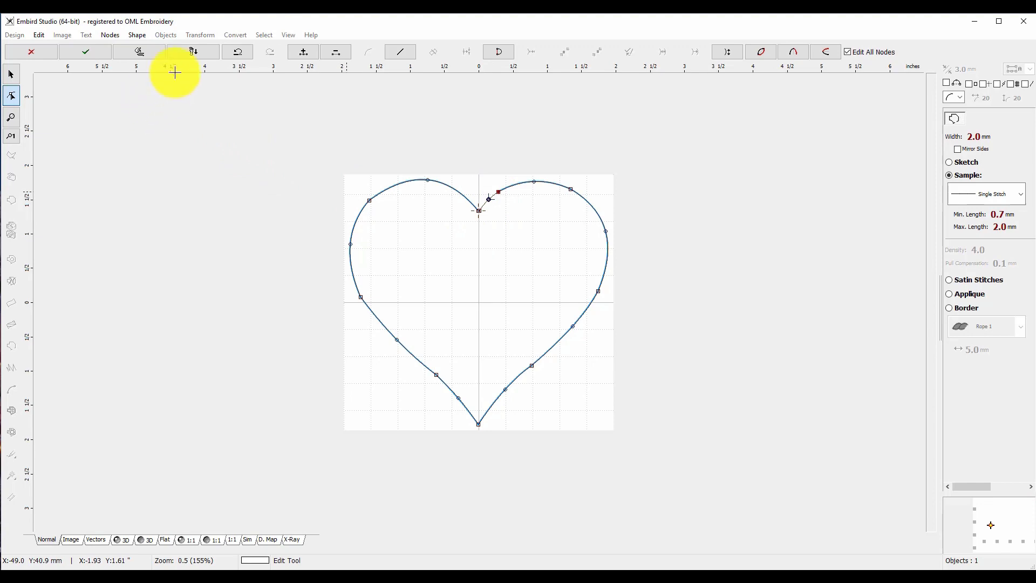
click(147, 48)
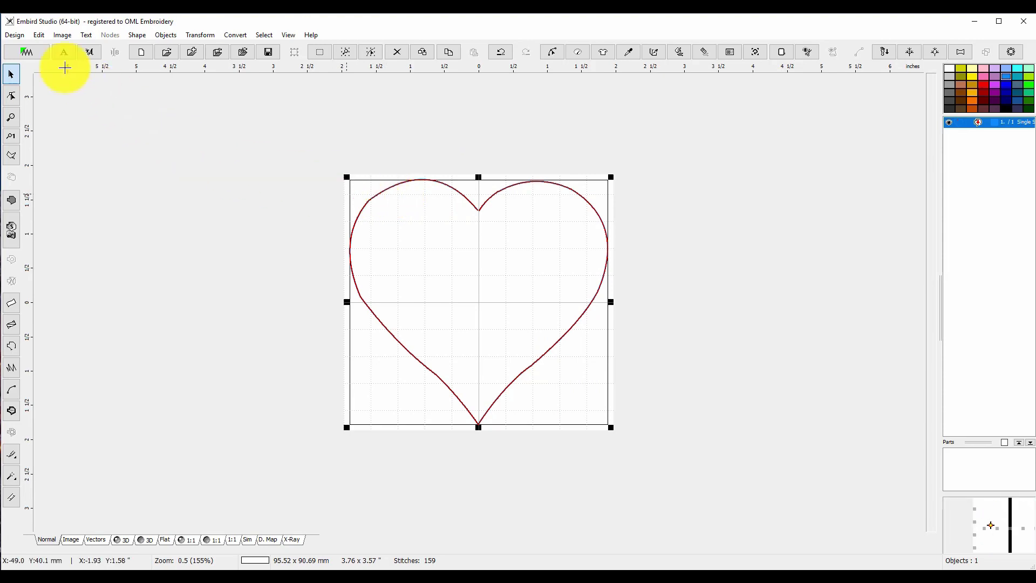
Edit the heart outline's nodes and nudge the edge node halfway down the left side slightly inward.
click(12, 96)
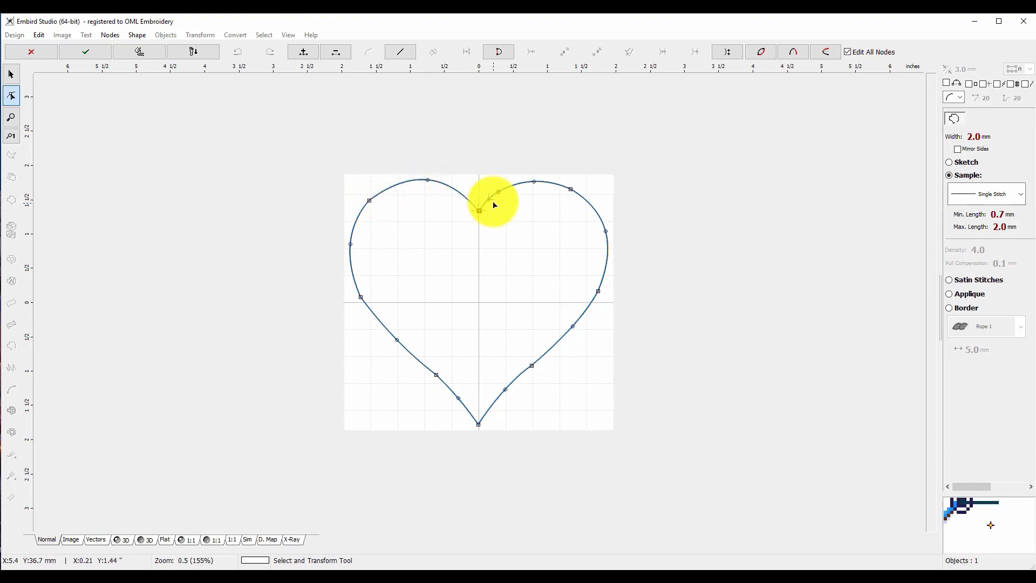
click(362, 300)
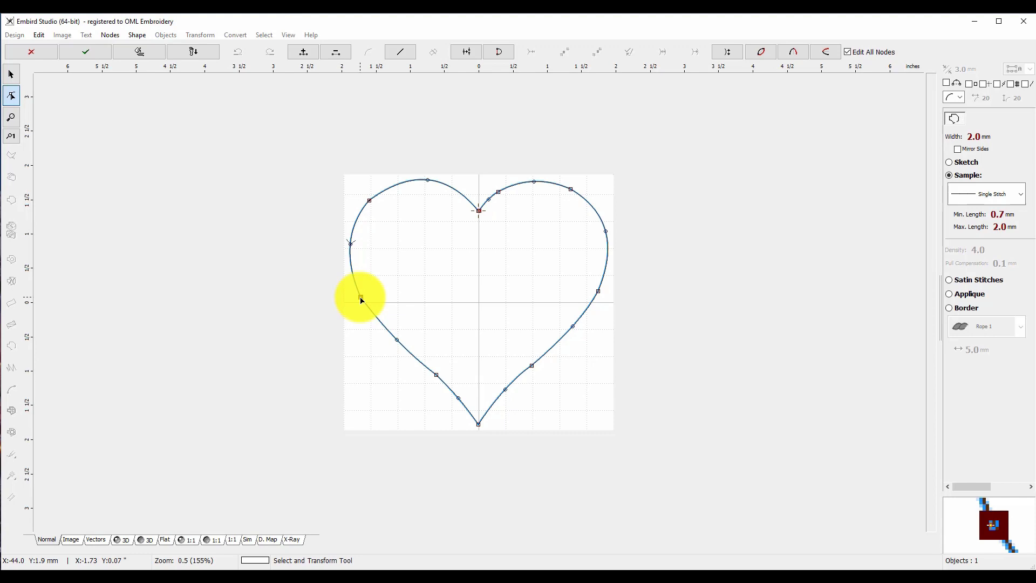
drag(361, 301, 363, 300)
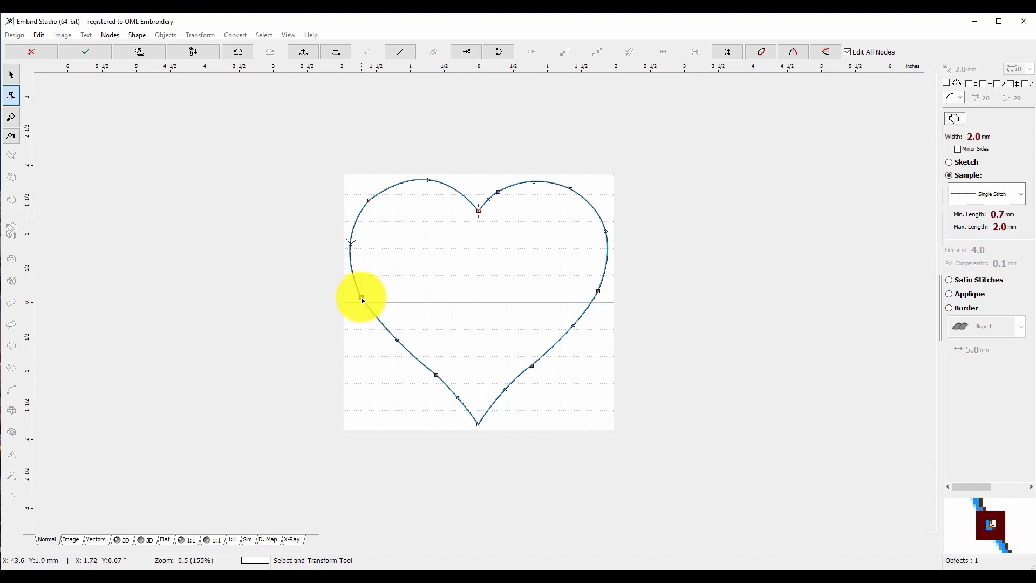
click(351, 246)
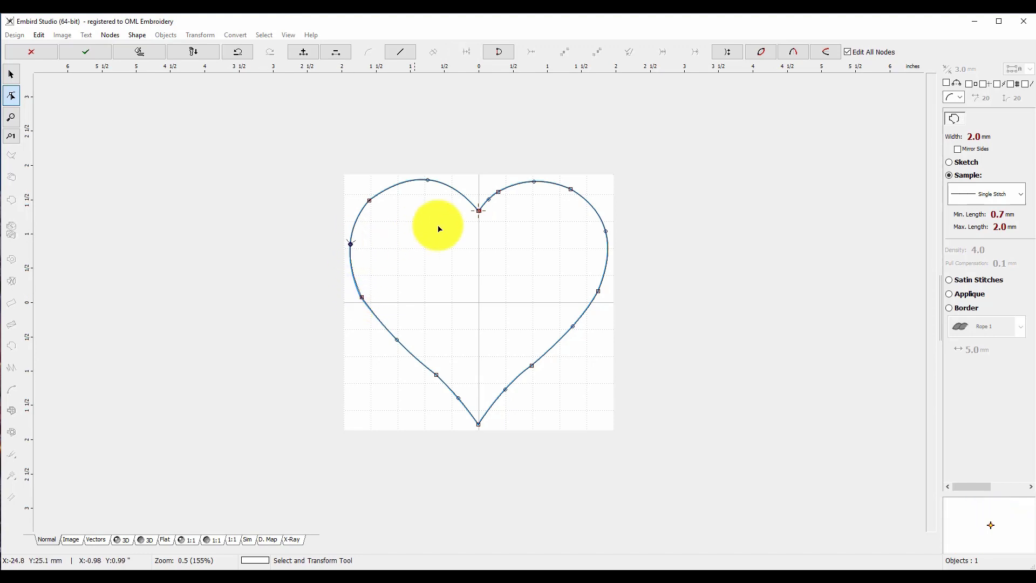
Try to delete a node on the left lobe and reshape the curve with the remaining nodes, and undo these changes.
click(371, 201)
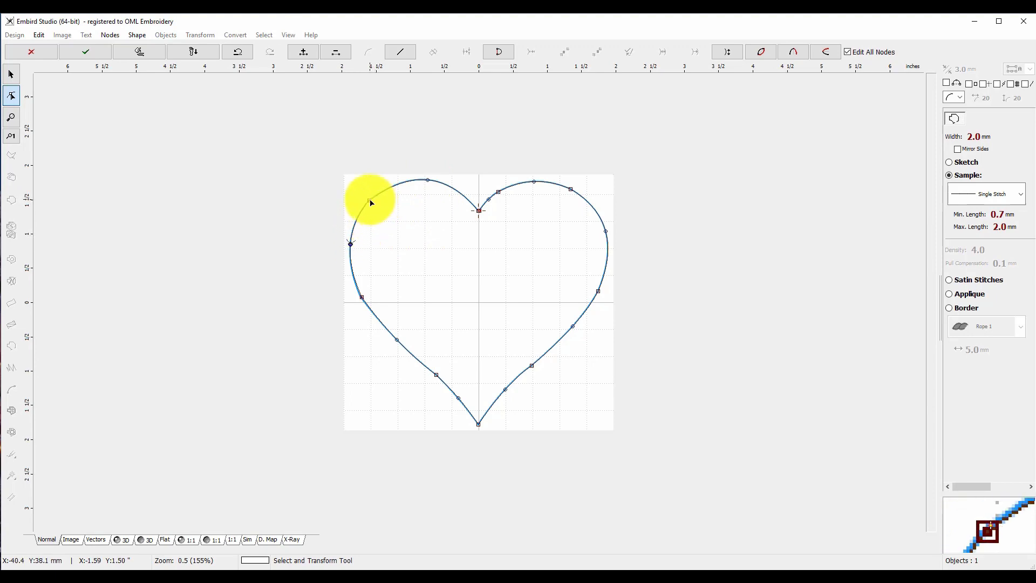
right_click(370, 200)
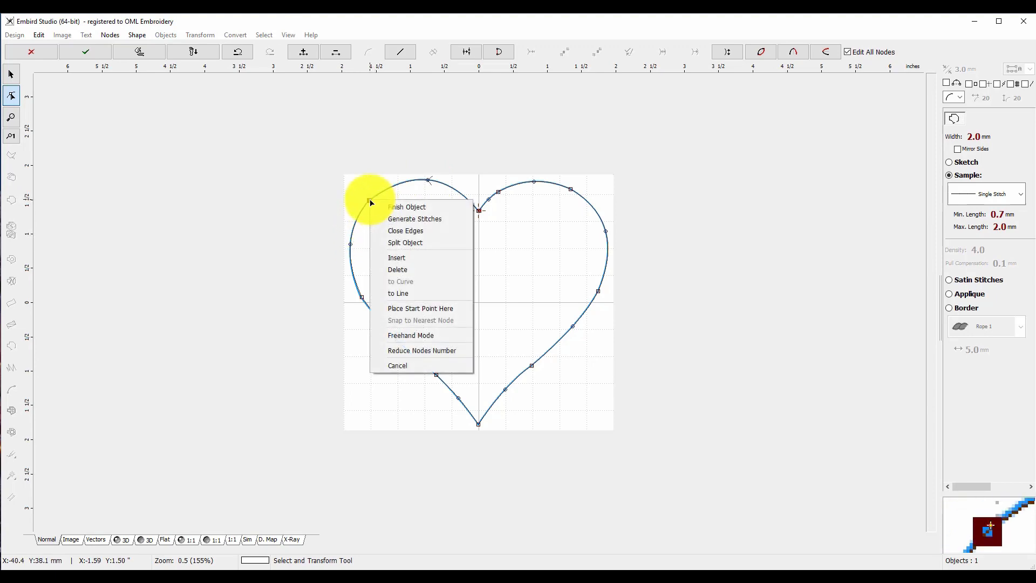
click(406, 270)
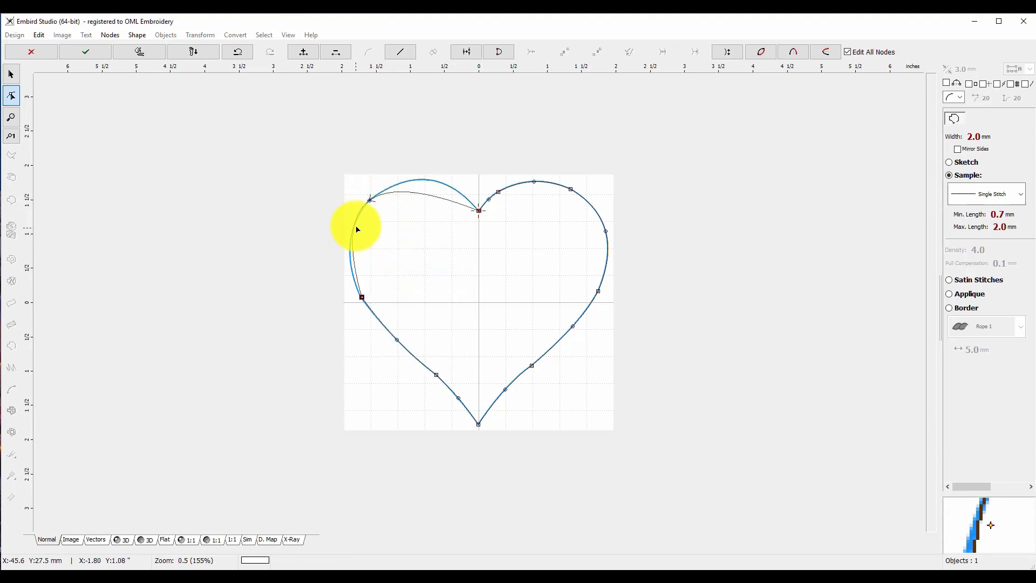
drag(372, 204, 400, 185)
drag(361, 297, 350, 249)
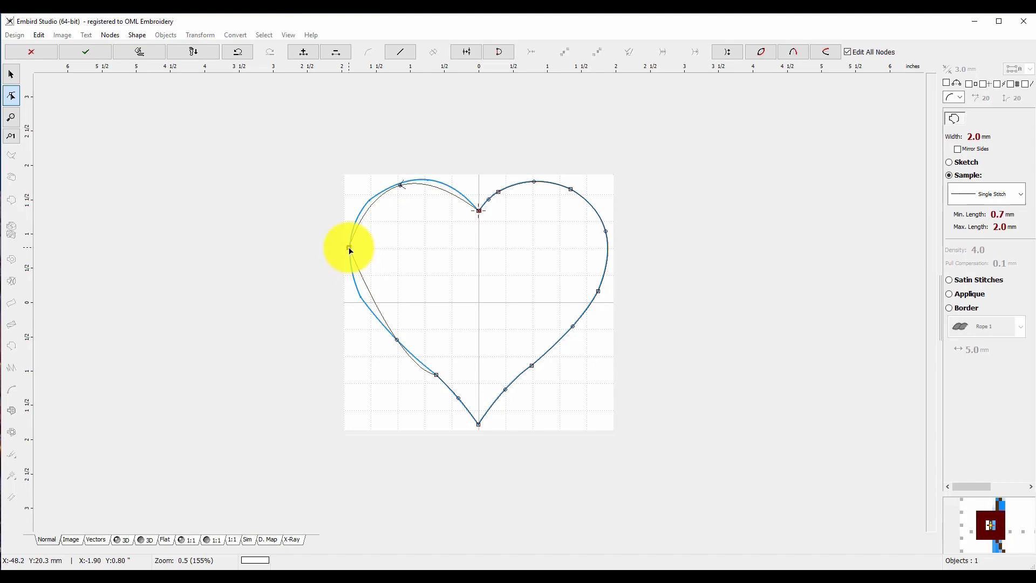
click(402, 186)
drag(402, 187, 396, 191)
key(ctrl+z)
key(ctrl+z)
key(ctrl+z)
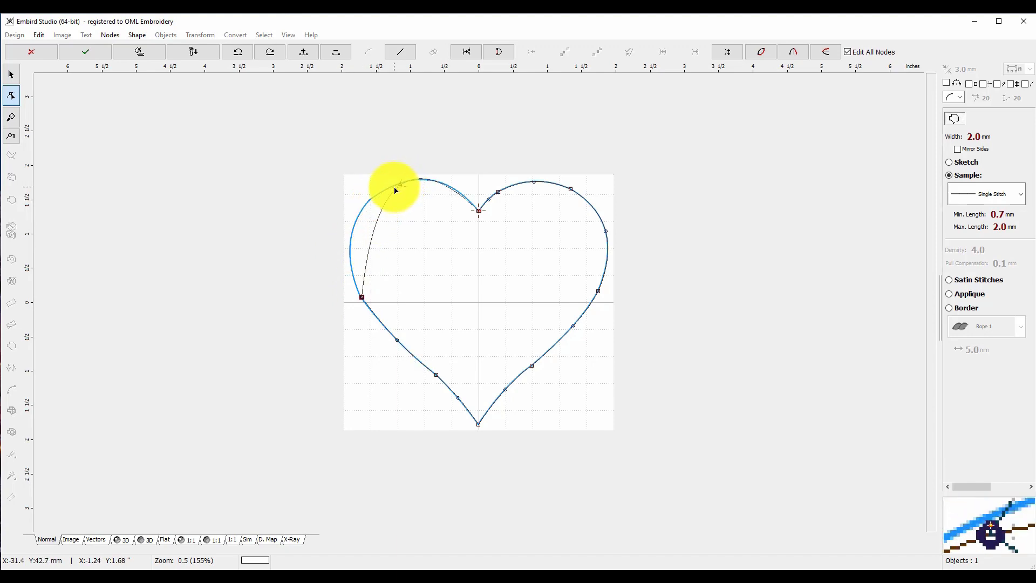
key(ctrl+z)
Generate the outline's stitches, and scale the heart down to about 86.5 × 82.1 mm and reposition it near the hoop's centre.
click(152, 53)
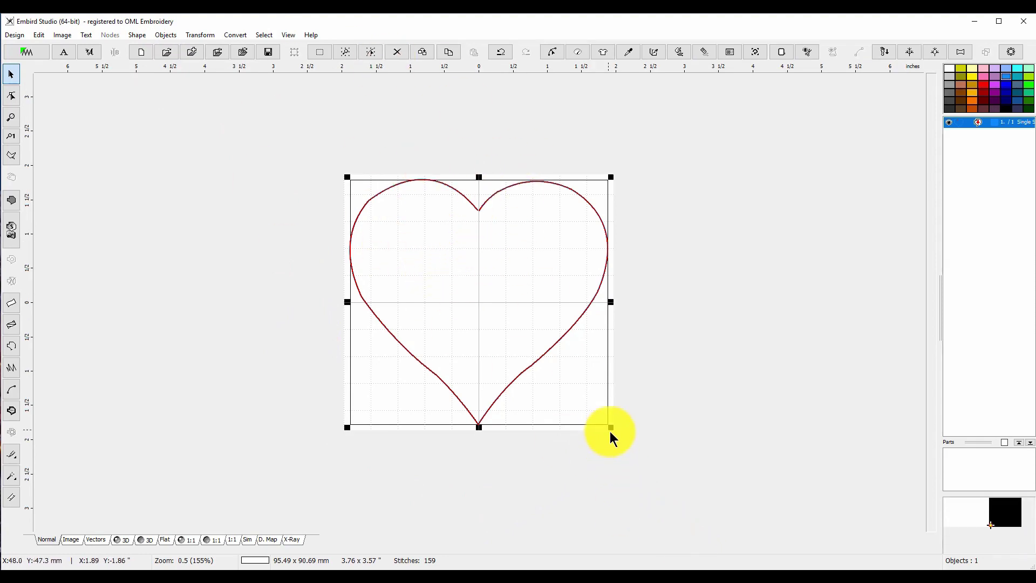
drag(612, 429, 587, 404)
drag(478, 281, 489, 296)
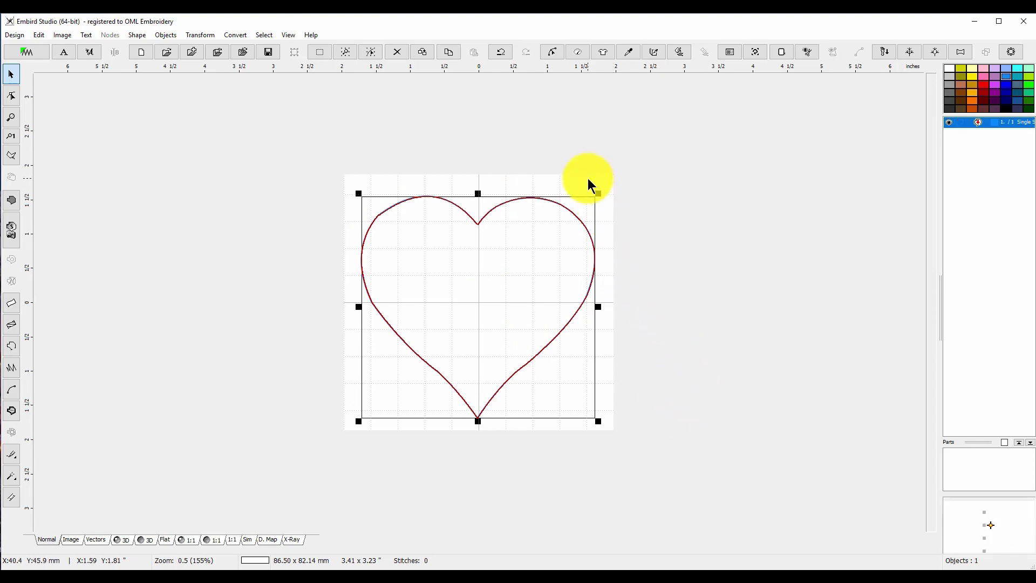
click(566, 185)
click(518, 200)
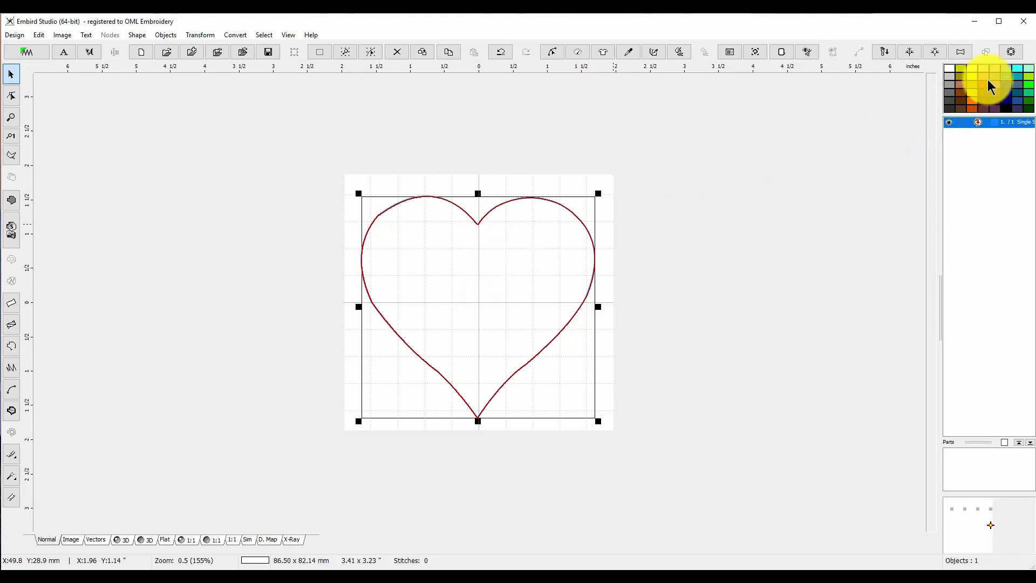
Colour the heart outline red, and paste a blue copy of it in place.
drag(984, 84, 967, 125)
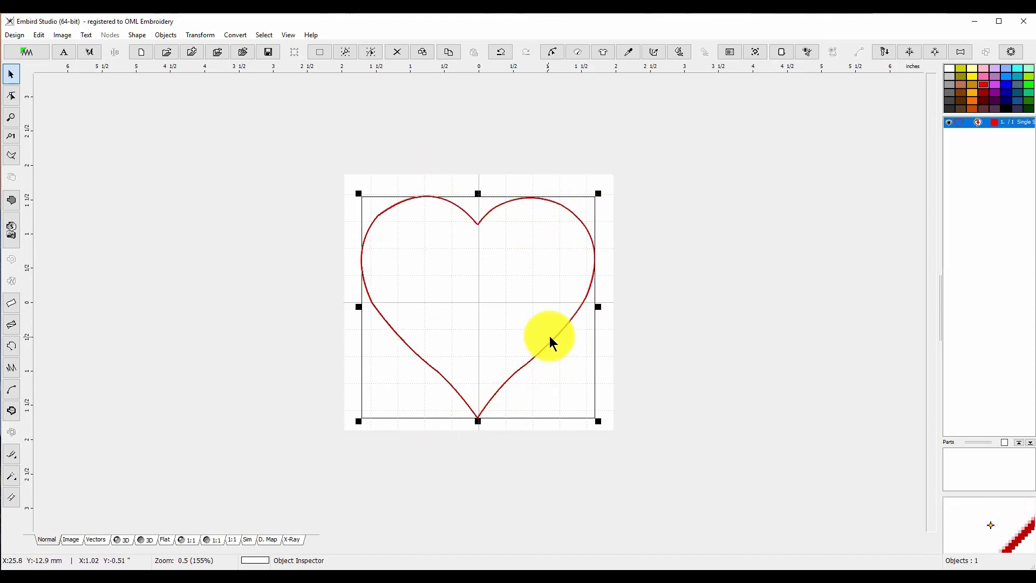
right_click(580, 301)
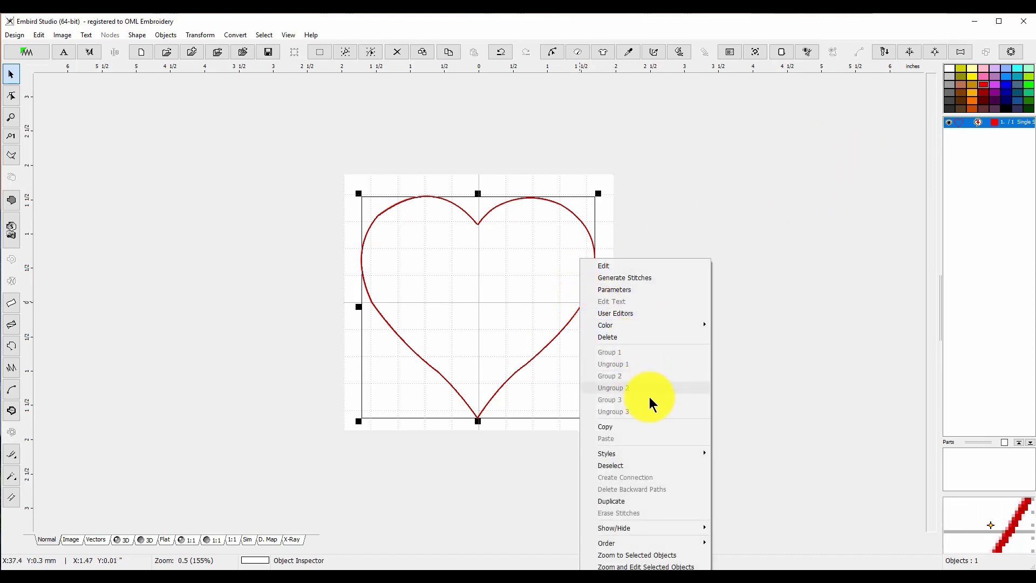
click(638, 426)
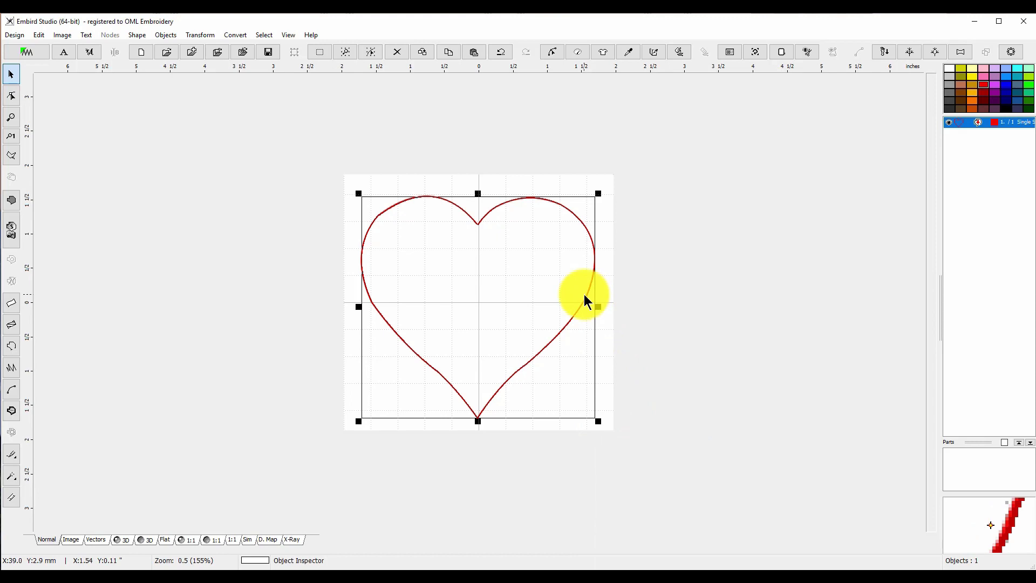
right_click(586, 305)
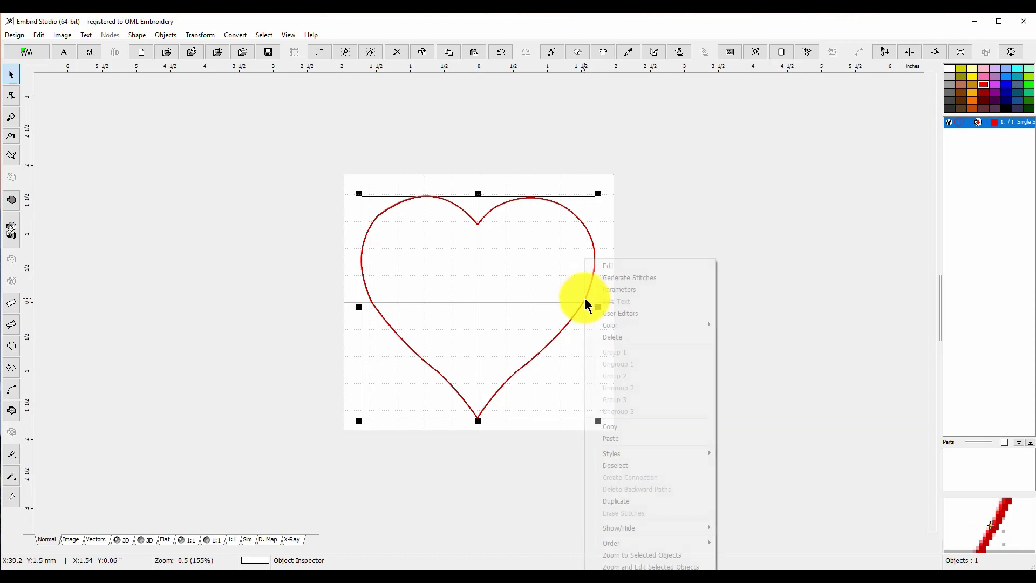
click(627, 439)
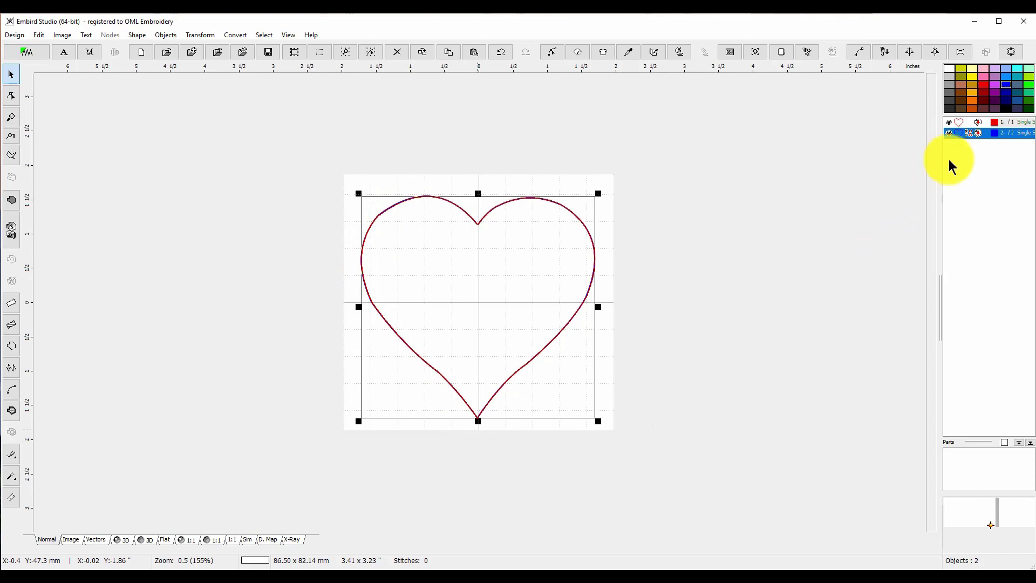
Paste a third copy of the heart outline in place and colour it orange.
right_click(957, 133)
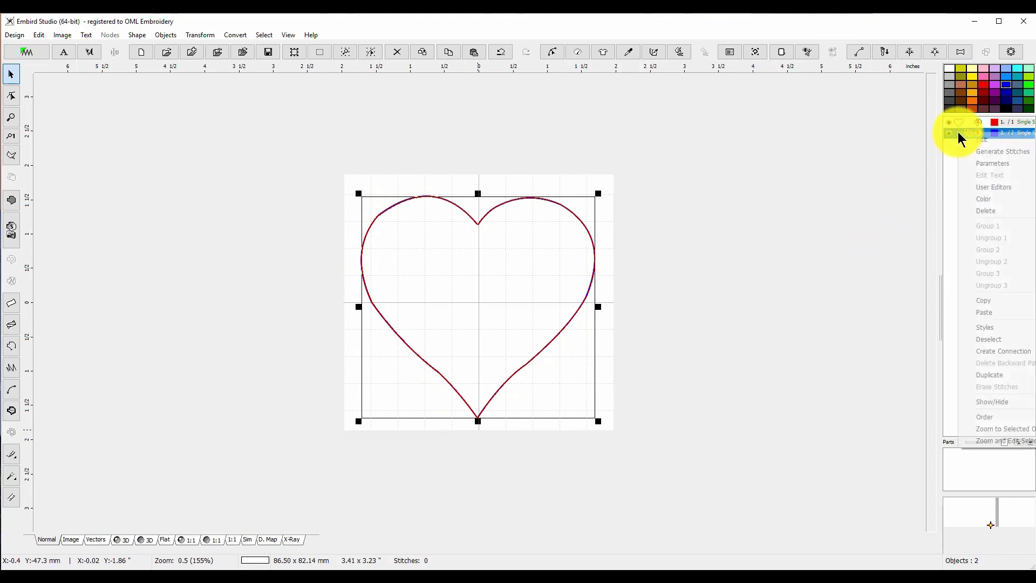
right_click(564, 329)
click(588, 436)
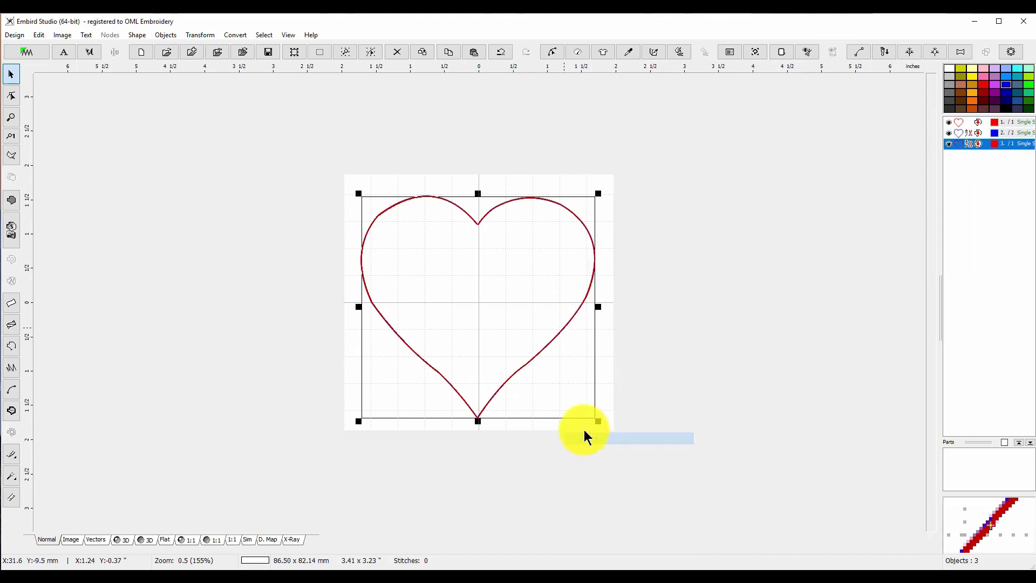
click(958, 143)
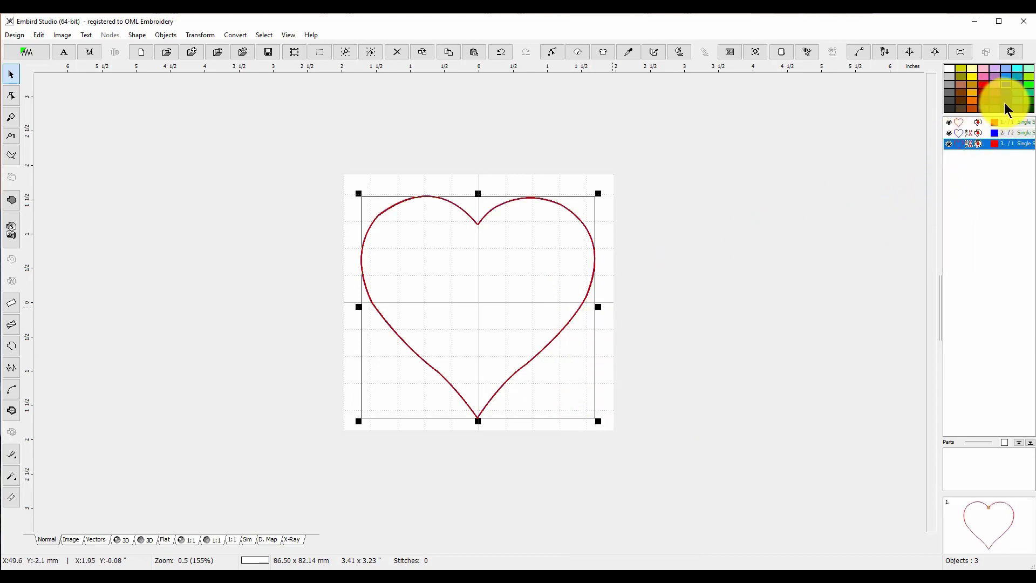
click(958, 143)
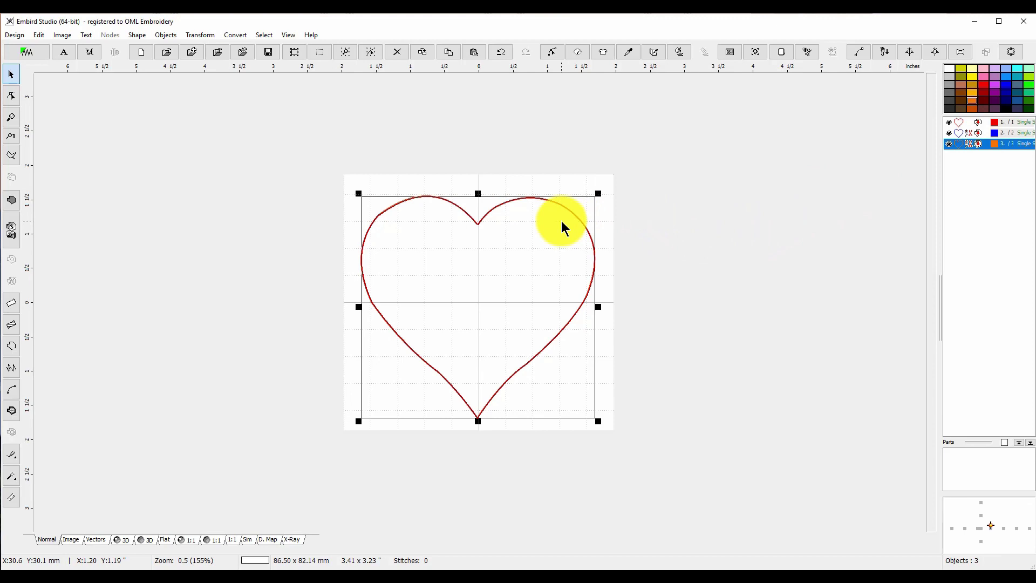
Browse the sample stitches in the orange outline's parameters, and apply Satin Stitches to it.
right_click(582, 313)
click(617, 289)
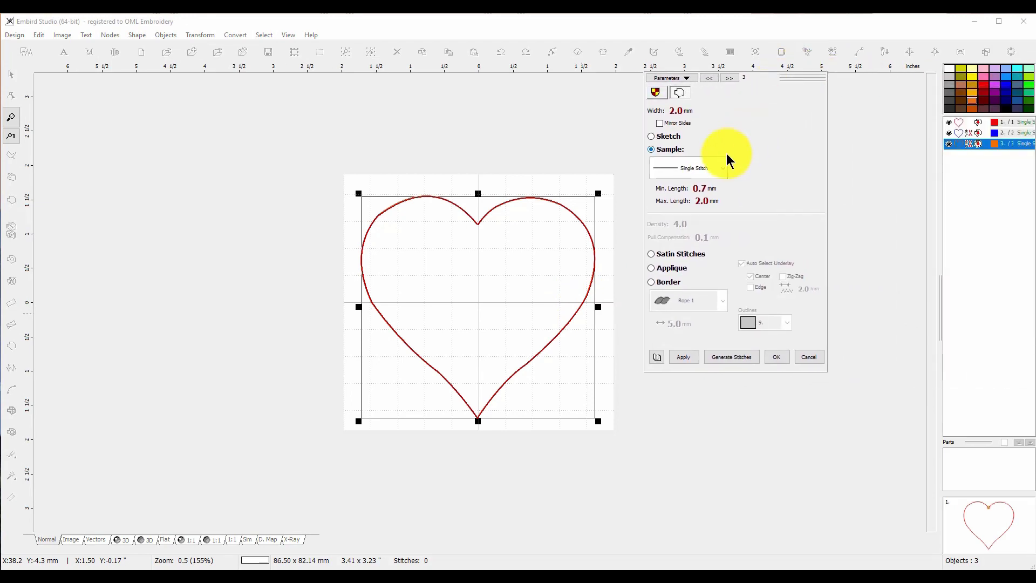
click(722, 167)
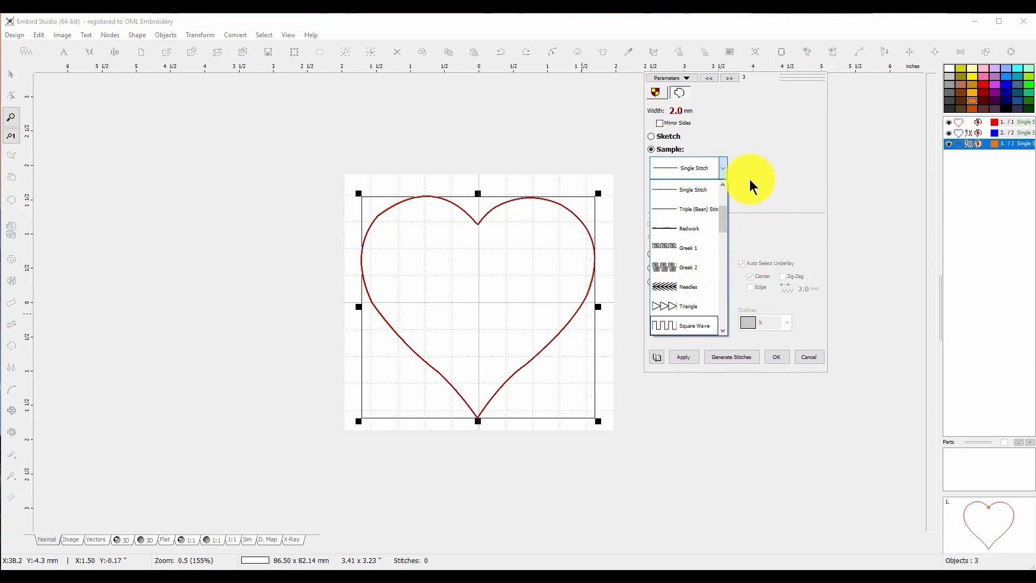
drag(721, 213, 726, 265)
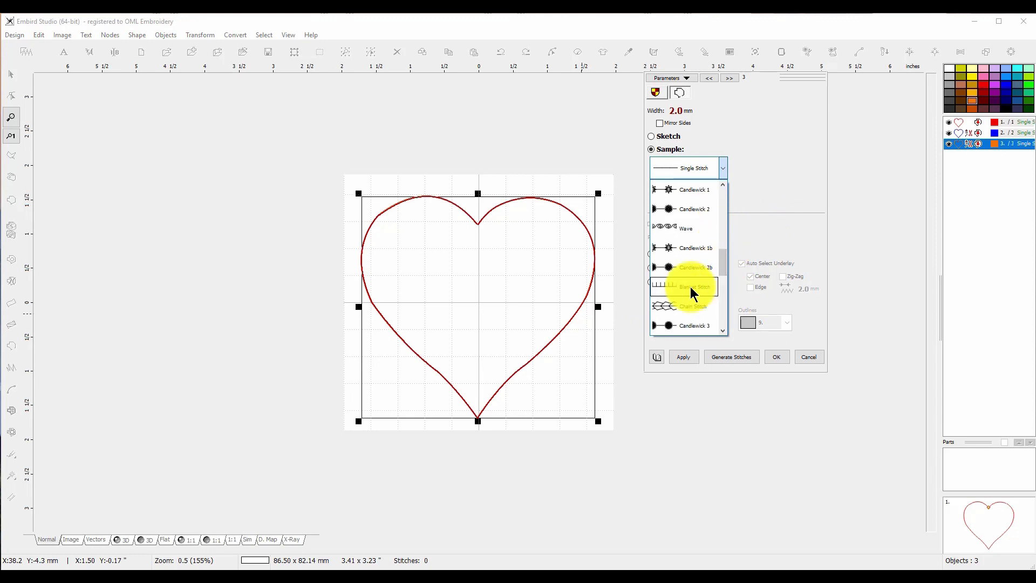
click(780, 173)
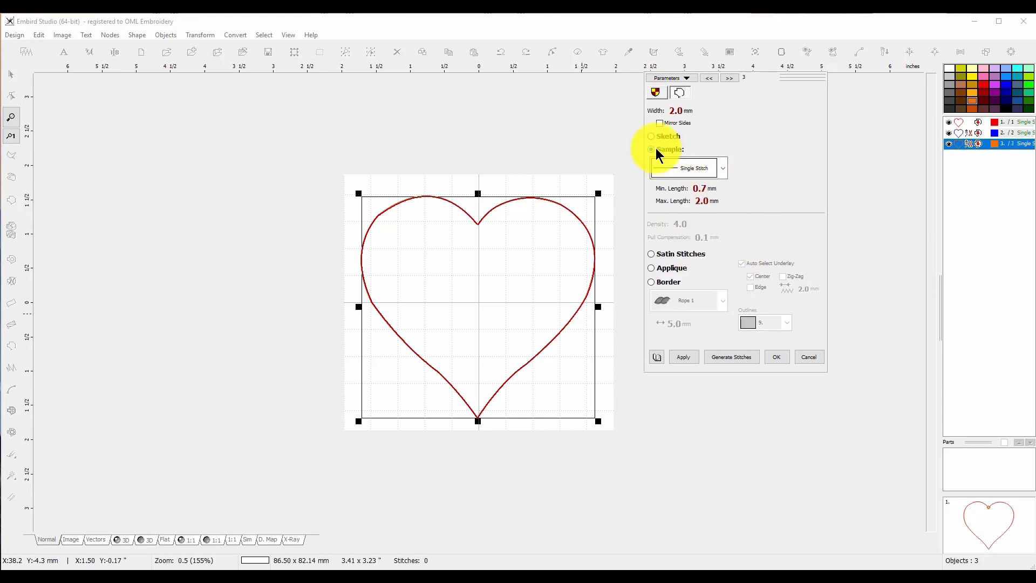
click(652, 268)
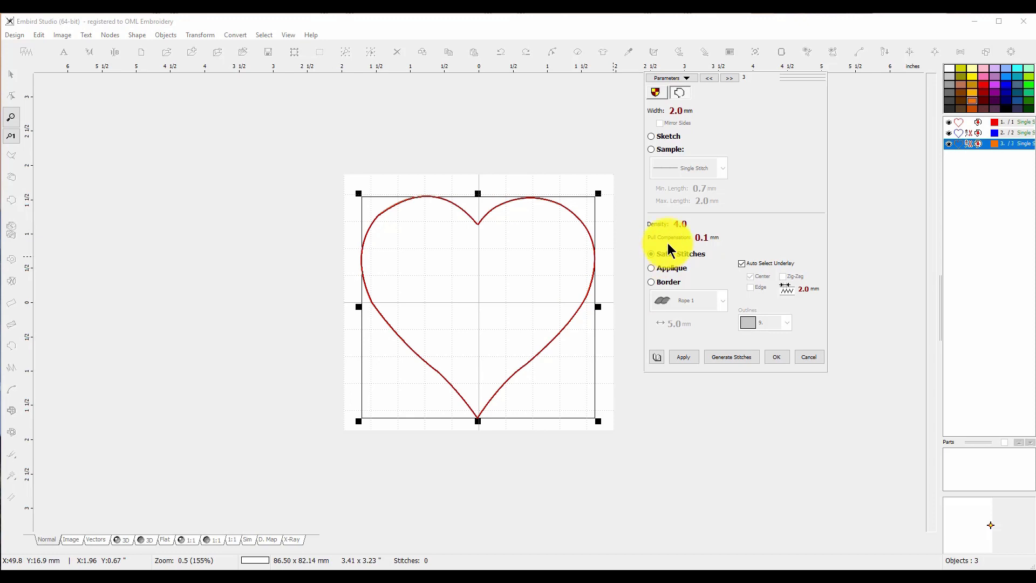
click(684, 357)
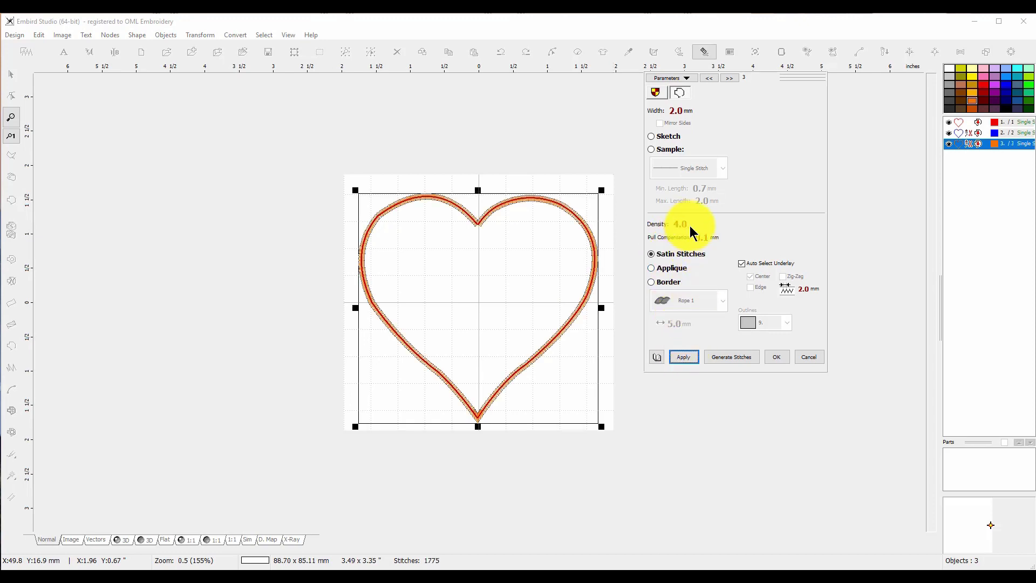
Try the satin outline at a density of 1.0 and at a much looser density.
drag(677, 225, 678, 226)
click(692, 353)
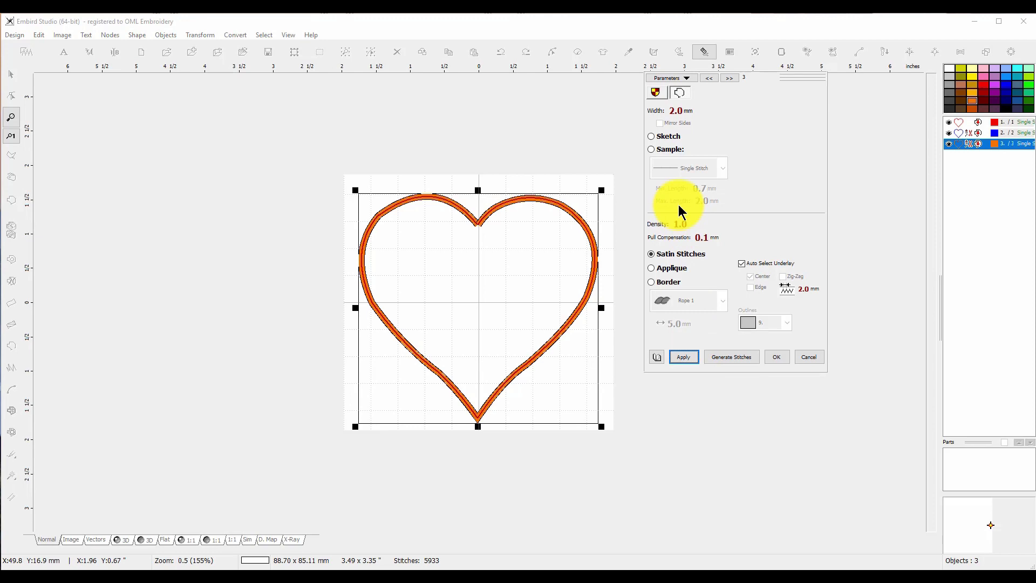
drag(683, 225, 684, 229)
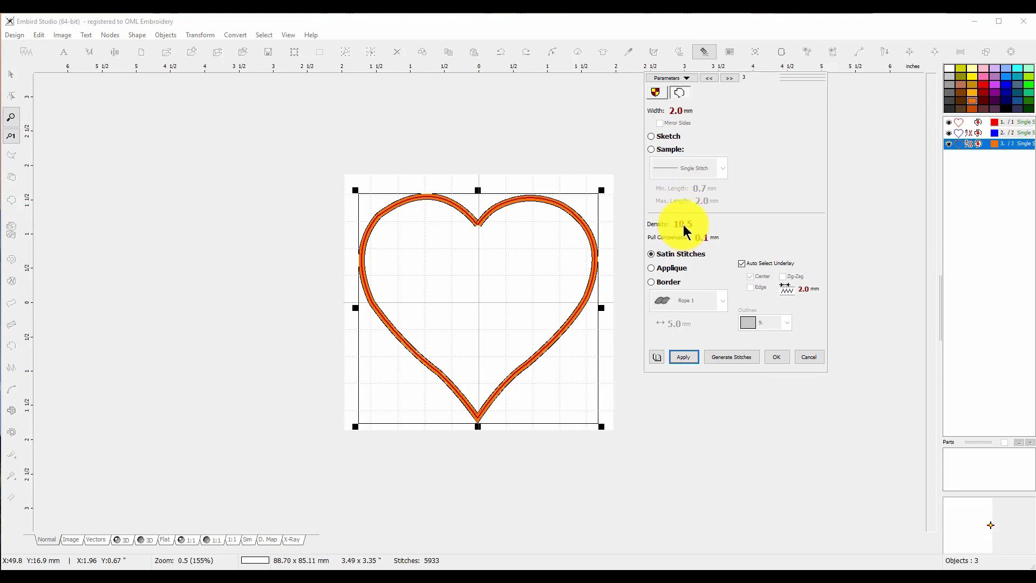
click(678, 357)
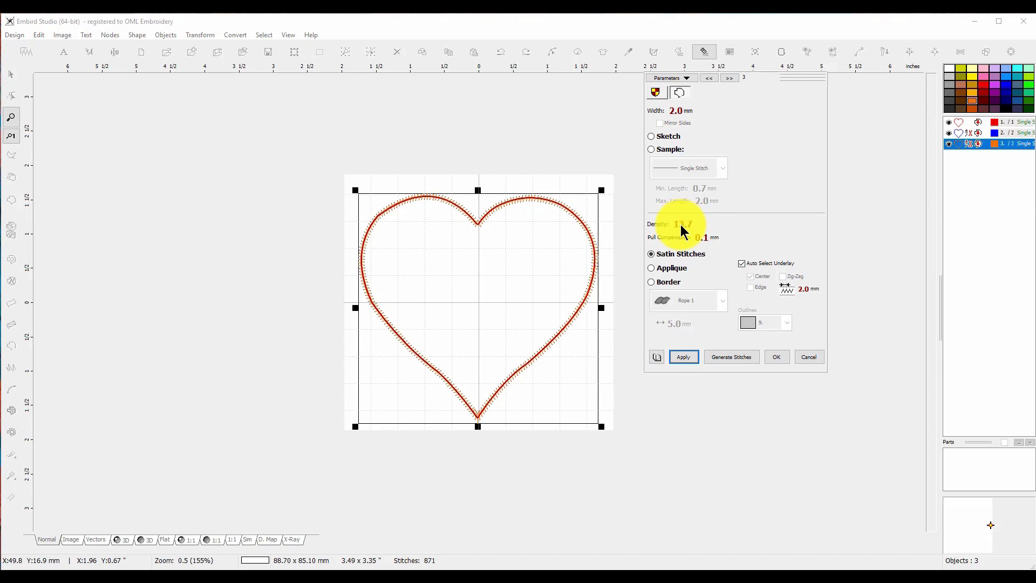
Set the satin outline's density to 14.0 and generate its stitches.
drag(683, 232, 683, 227)
click(685, 359)
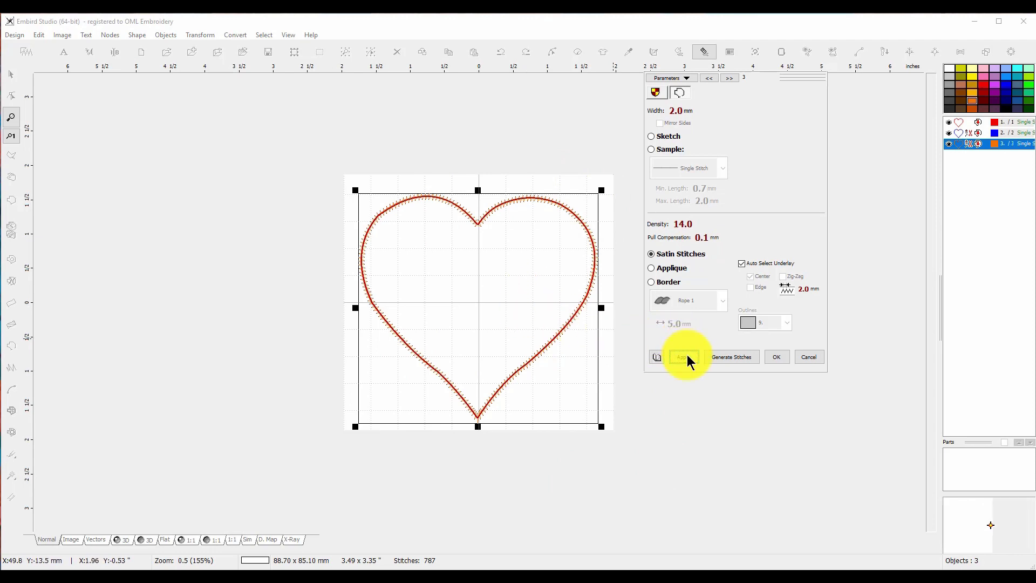
click(738, 358)
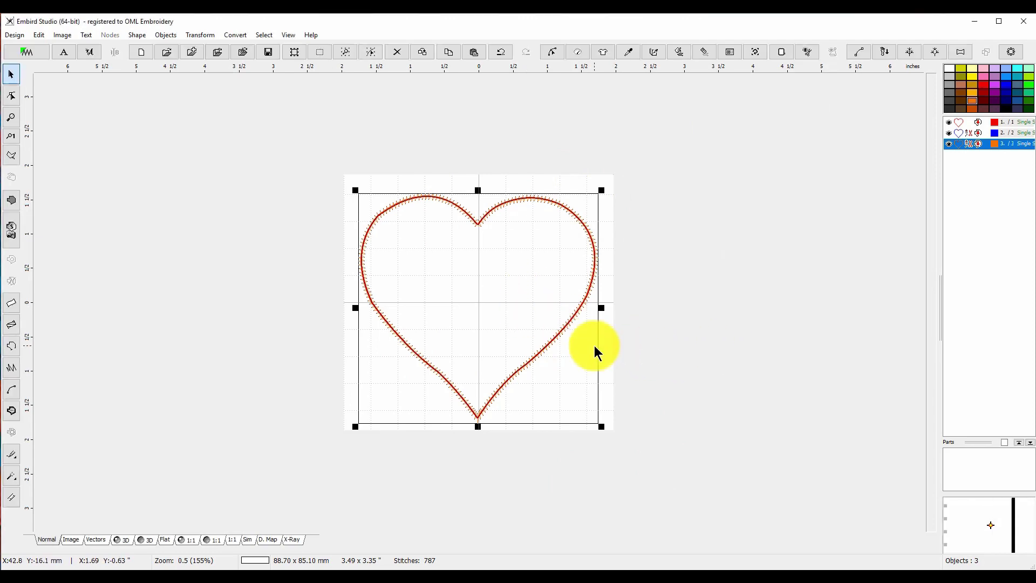
Paste a fourth copy of the heart outline in place and switch its stitch type to Border in its parameters.
right_click(581, 308)
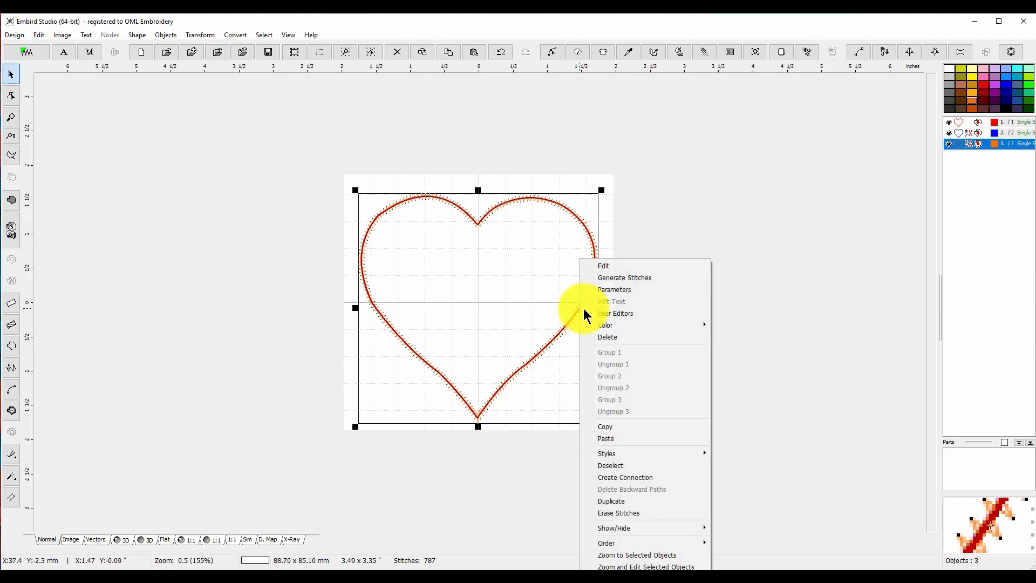
click(623, 438)
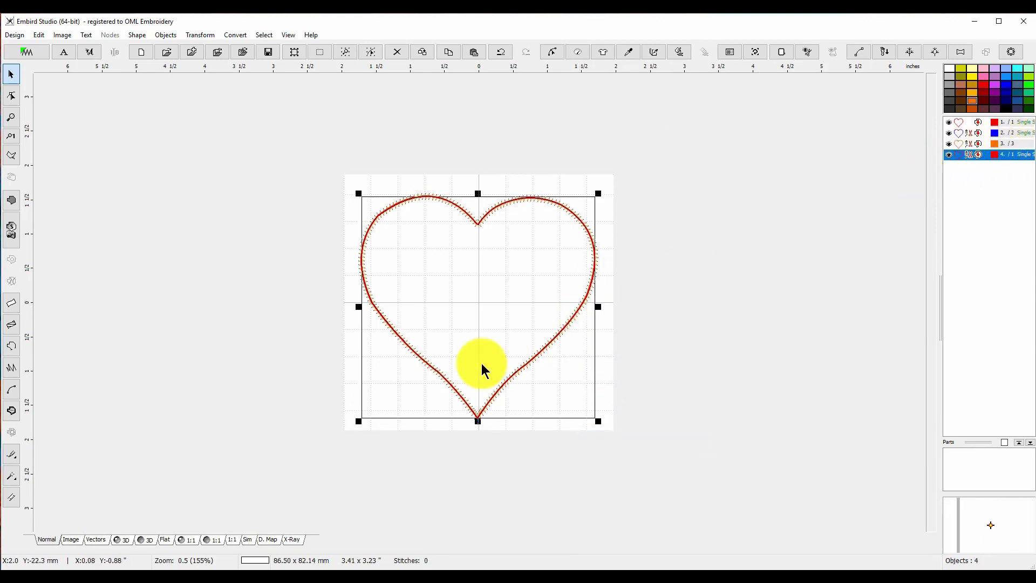
right_click(553, 372)
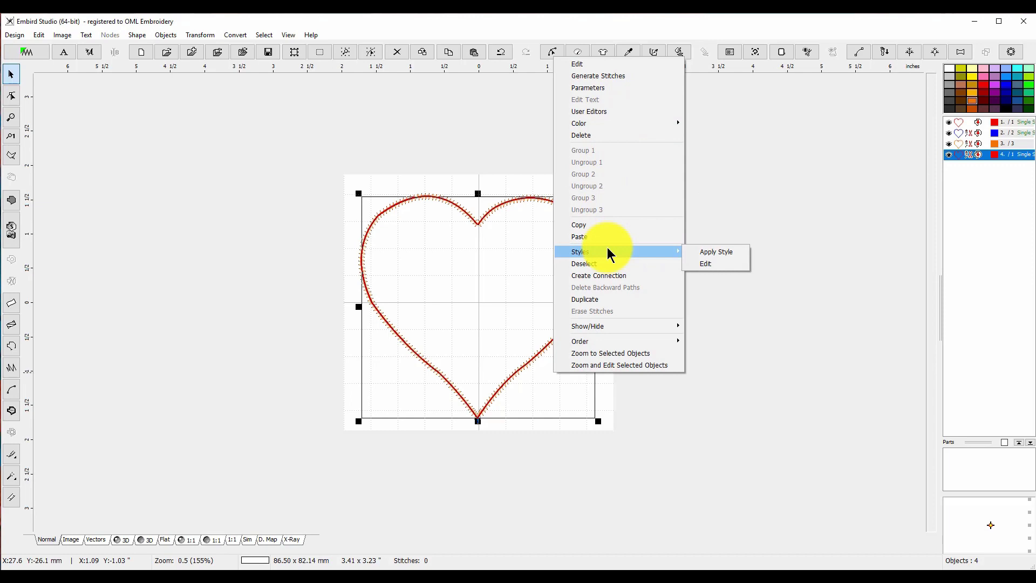
click(606, 88)
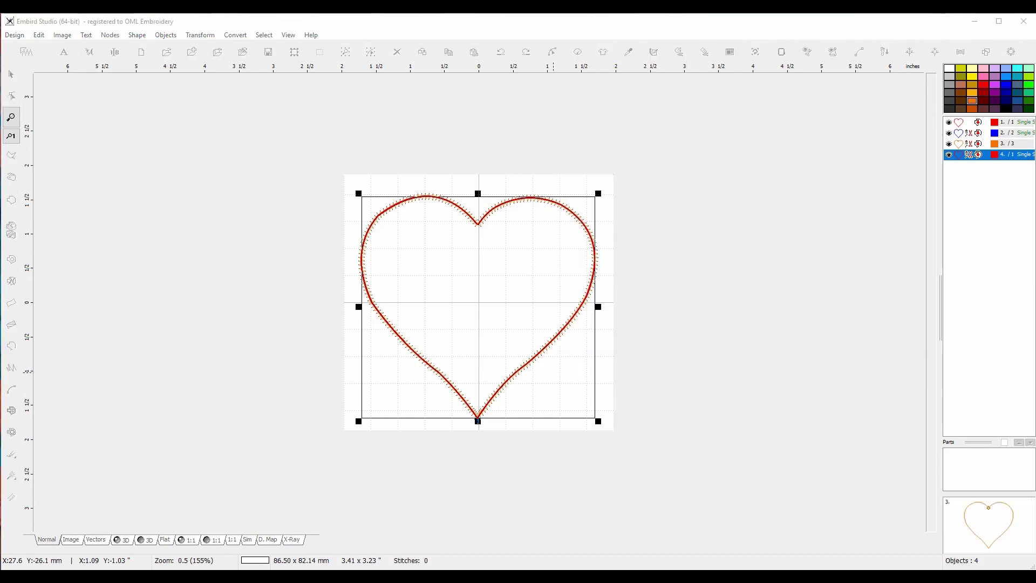
drag(809, 144, 782, 138)
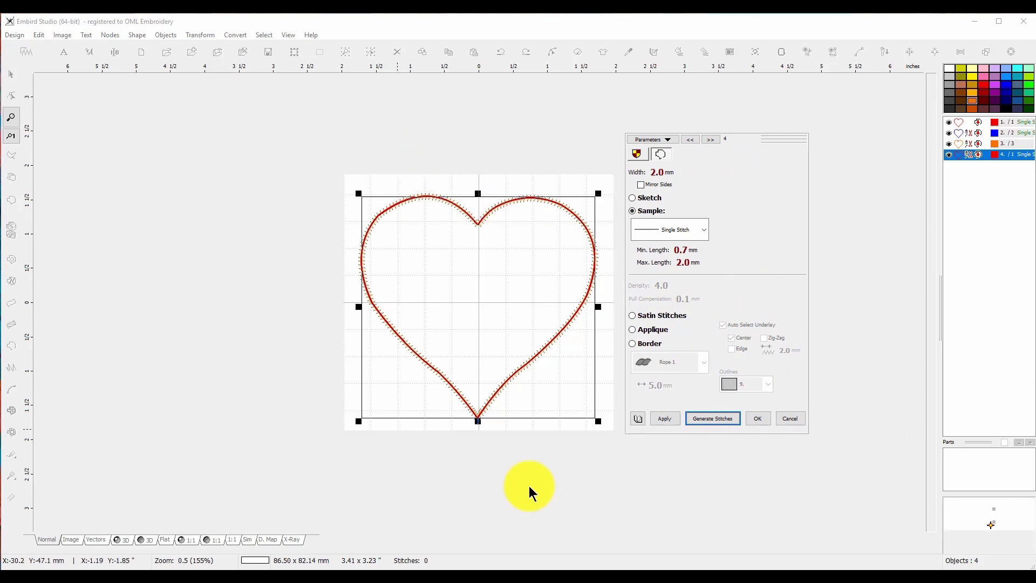
click(635, 344)
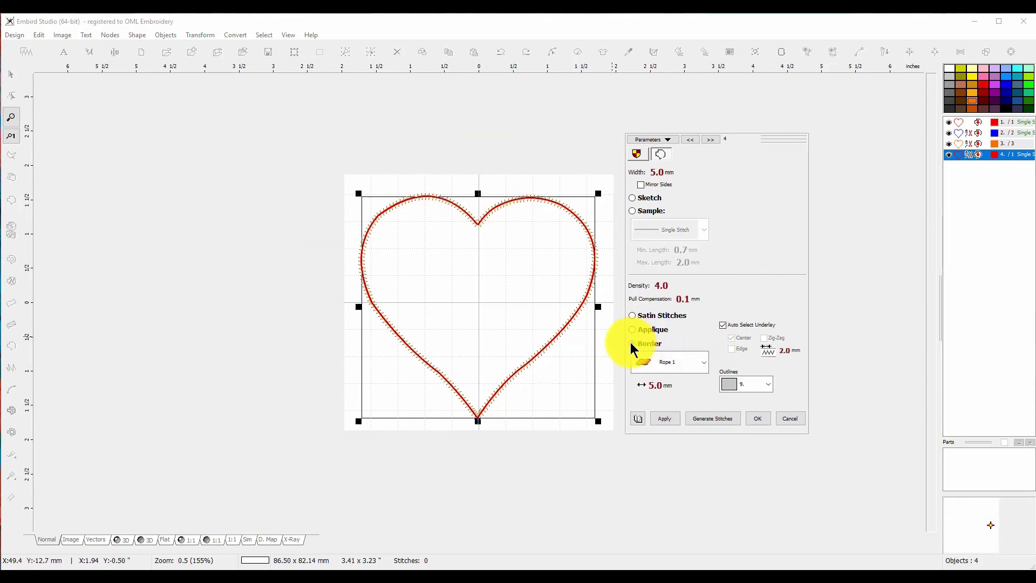
Try the Carved border pattern on the new heart outline.
click(660, 366)
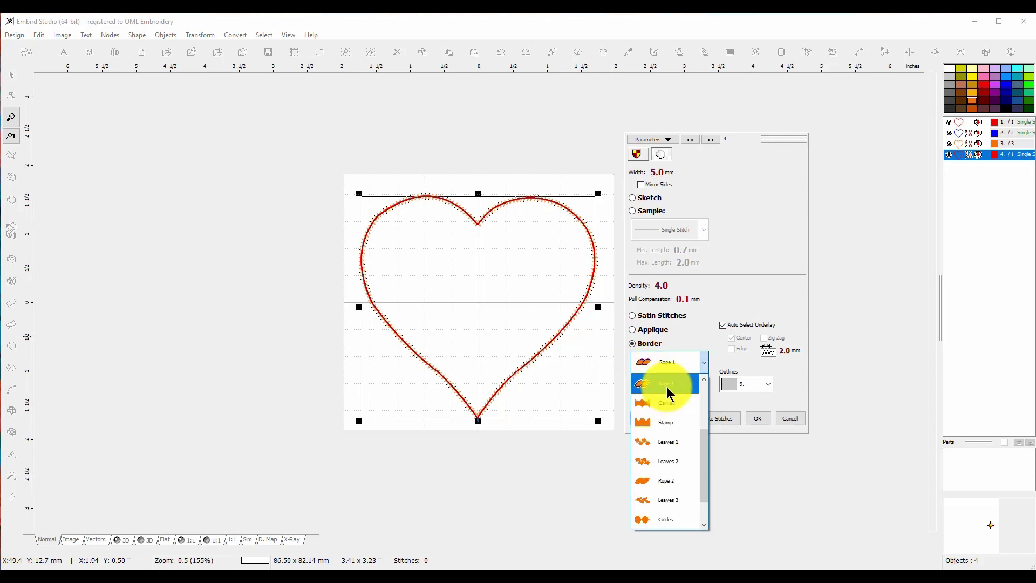
click(669, 404)
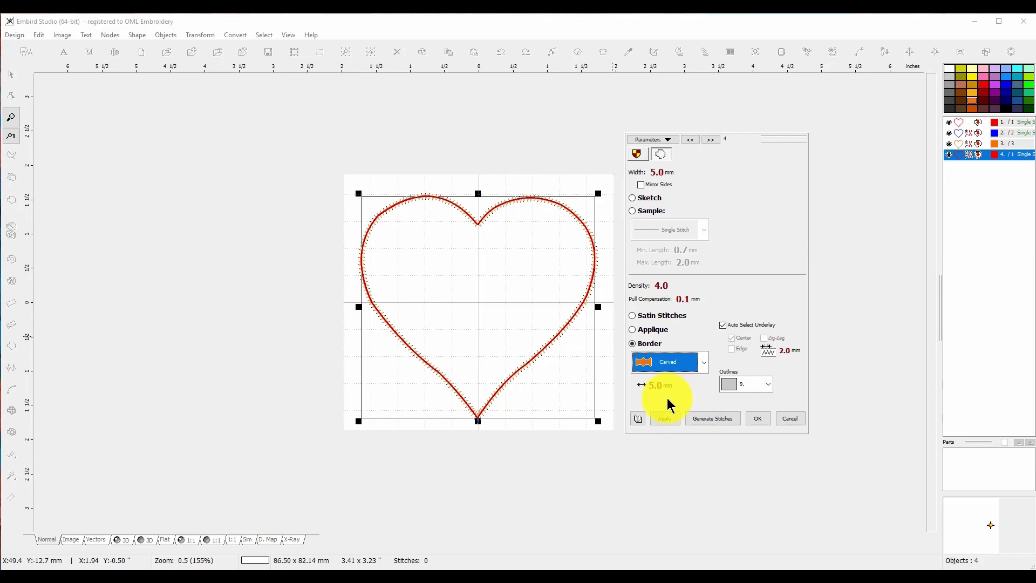
click(667, 419)
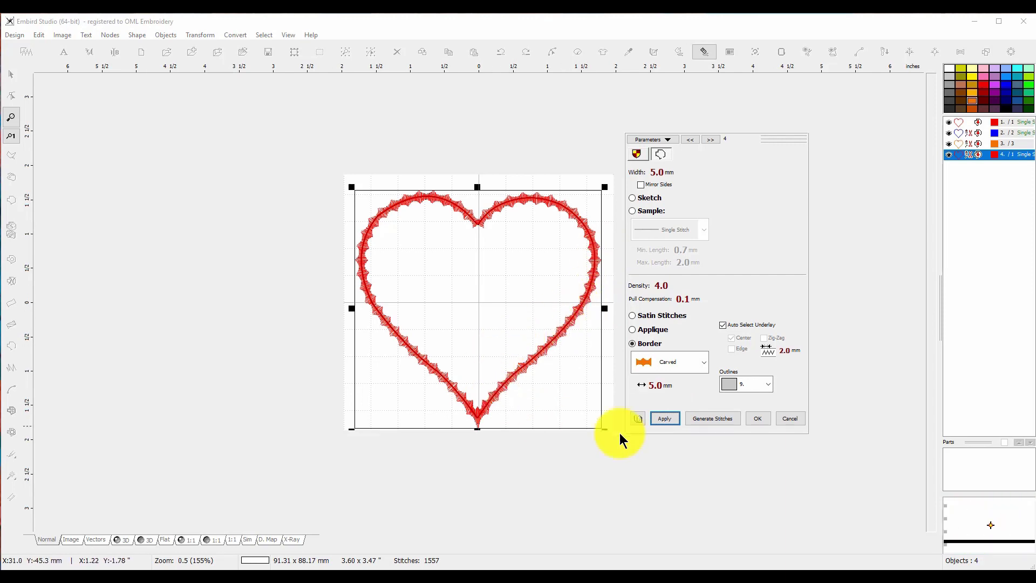
Change the heart outline's border pattern to Rope 1 and apply it.
click(681, 371)
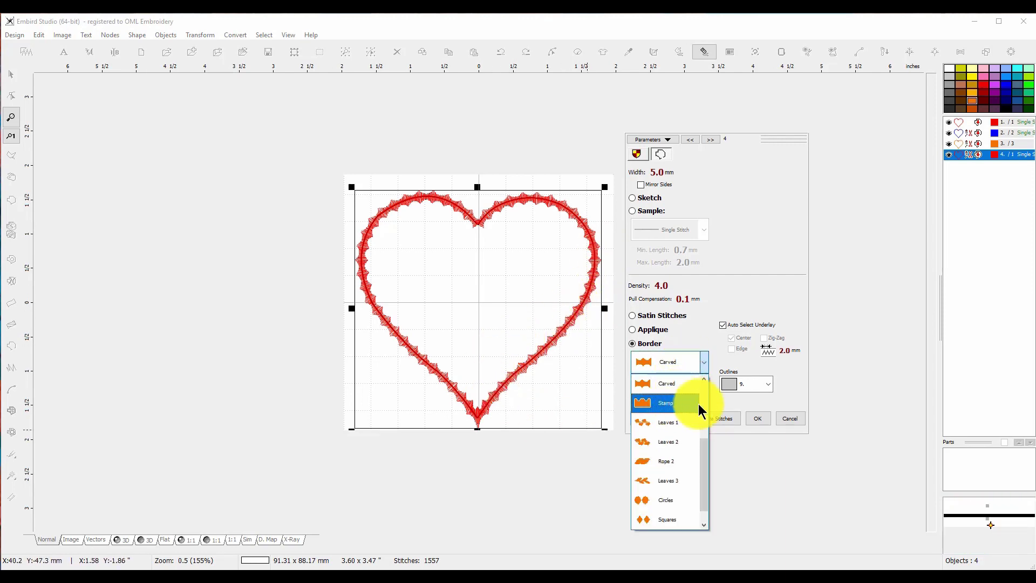
mouse_move(705, 446)
mouse_down()
mouse_move(702, 405)
mouse_move(693, 449)
mouse_up()
scroll(665, 413, up, 1)
click(662, 411)
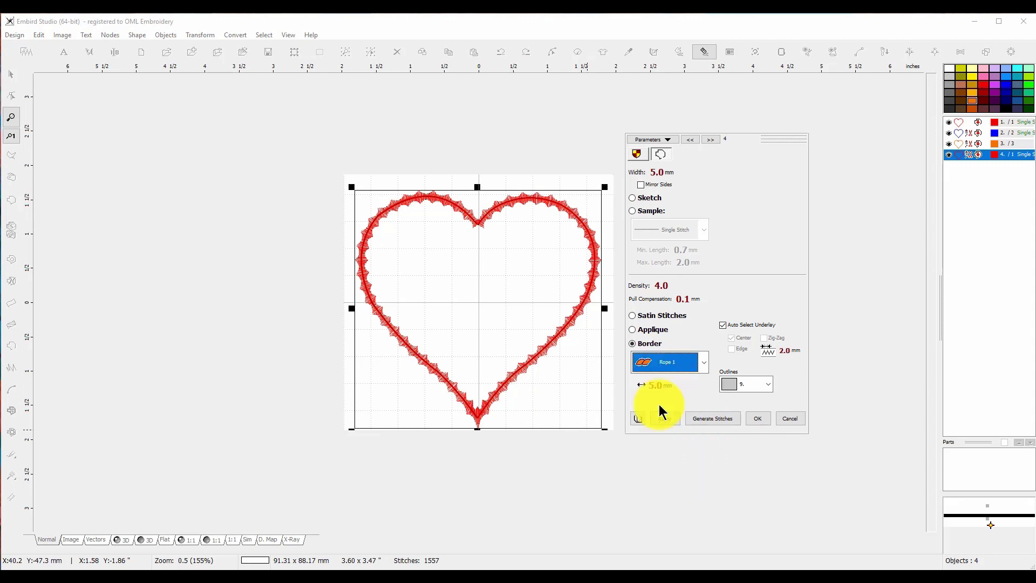
click(655, 420)
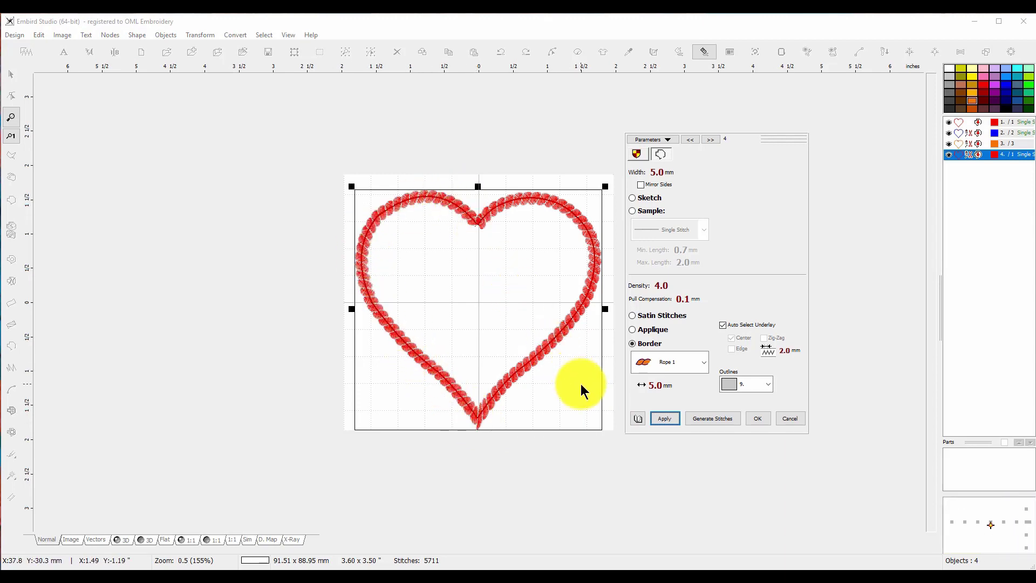
Set the rope border's Outlines colour to pink number 12 and generate its stitches.
click(759, 385)
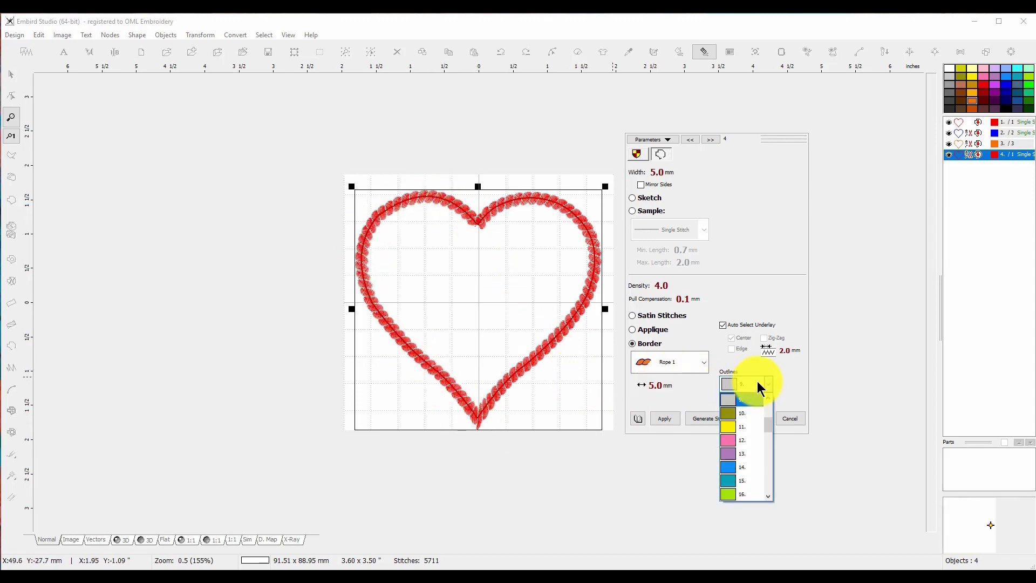
click(737, 441)
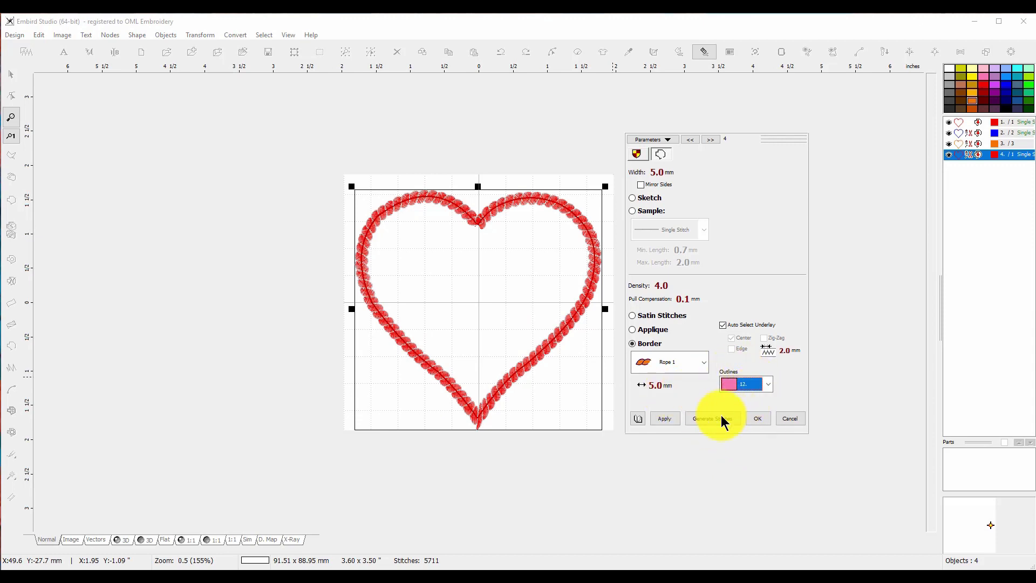
click(664, 419)
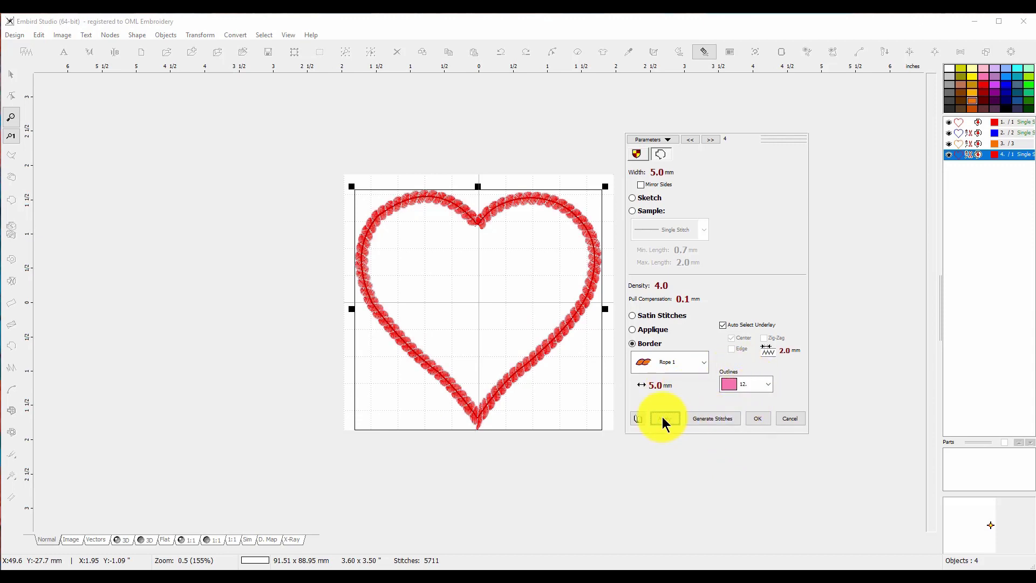
click(707, 417)
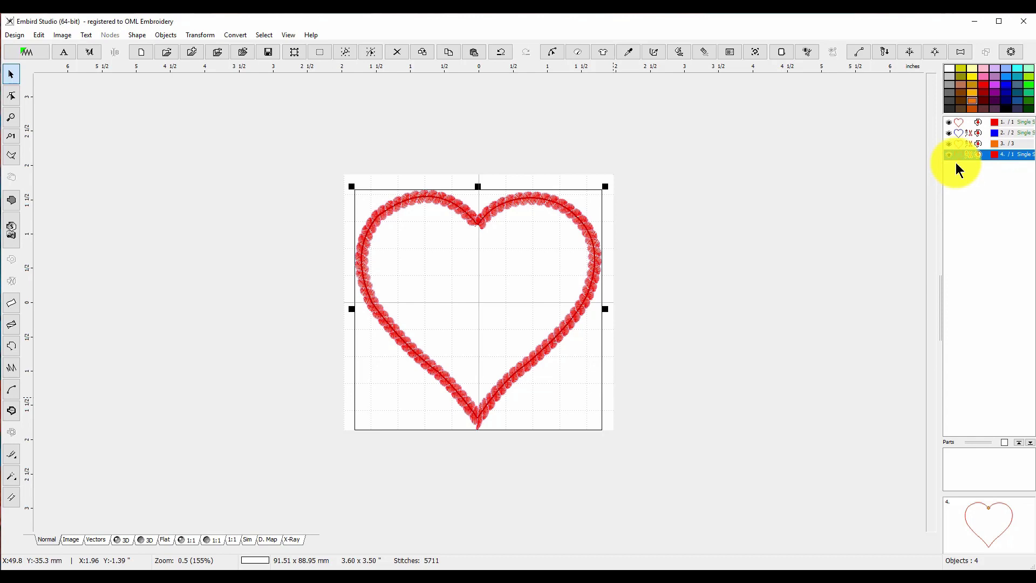
click(579, 180)
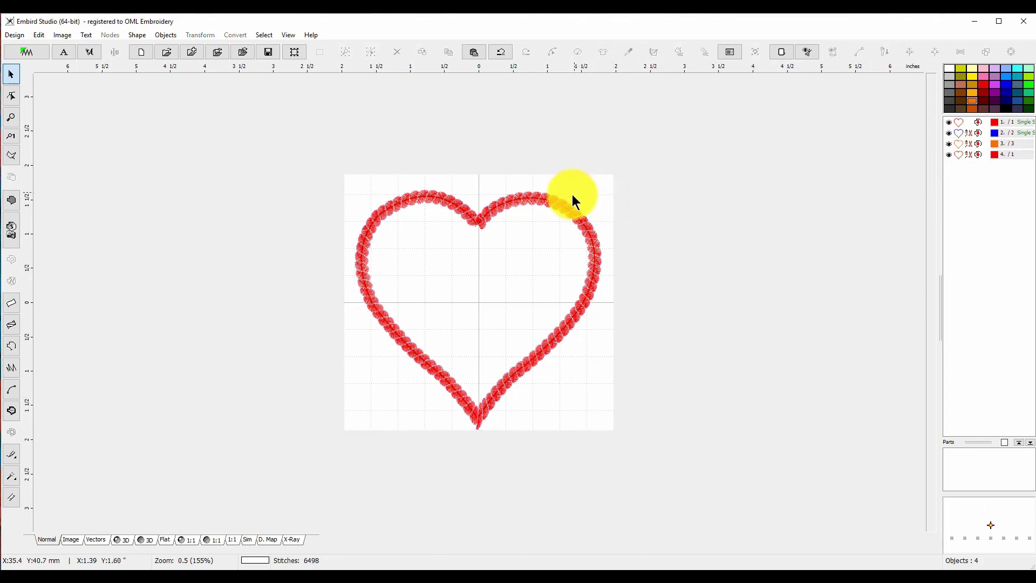
click(567, 205)
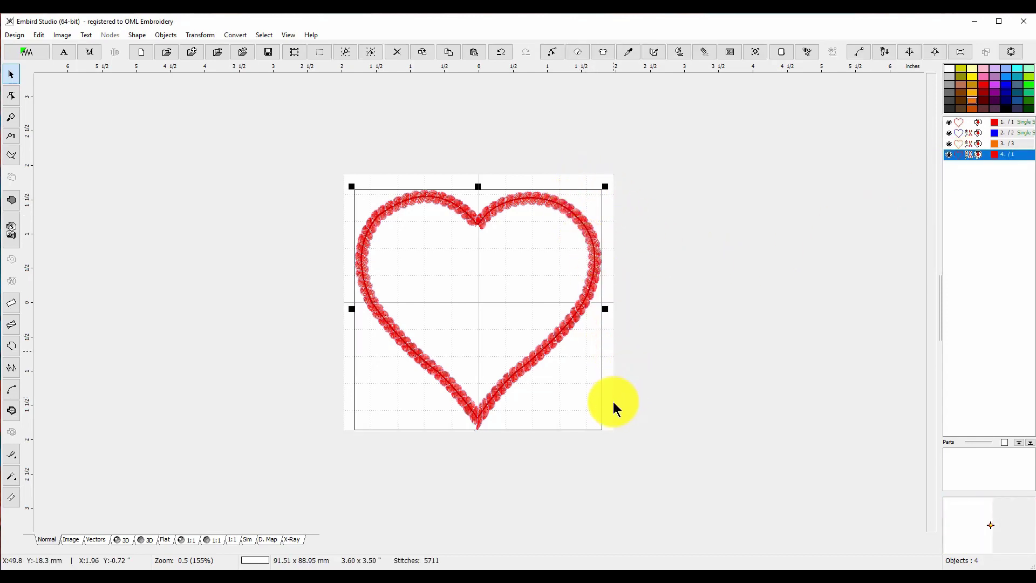
click(613, 403)
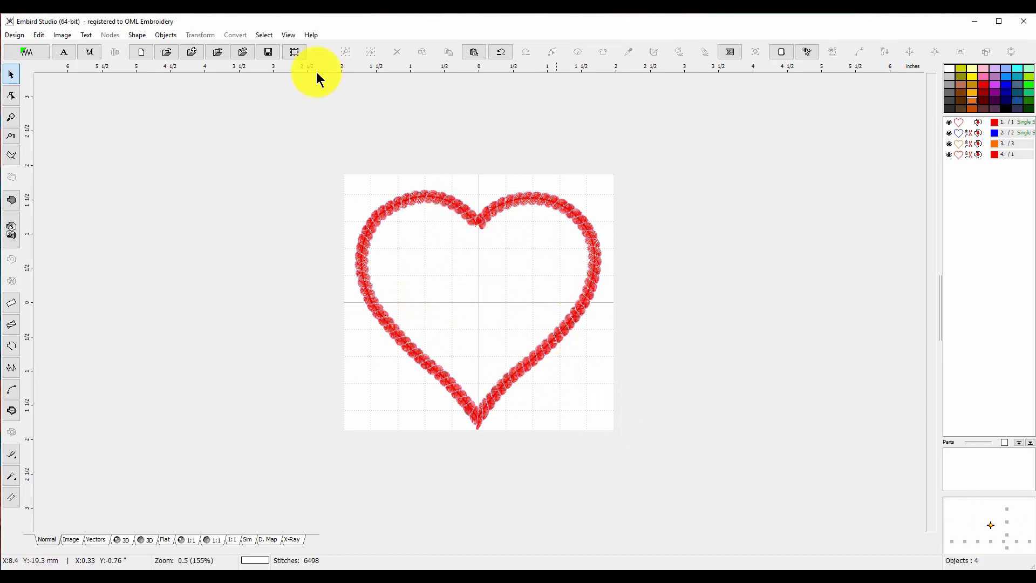
Add the text "Be Mine" in the Alphabet 1 font inside the heart and finish the text entry.
click(60, 58)
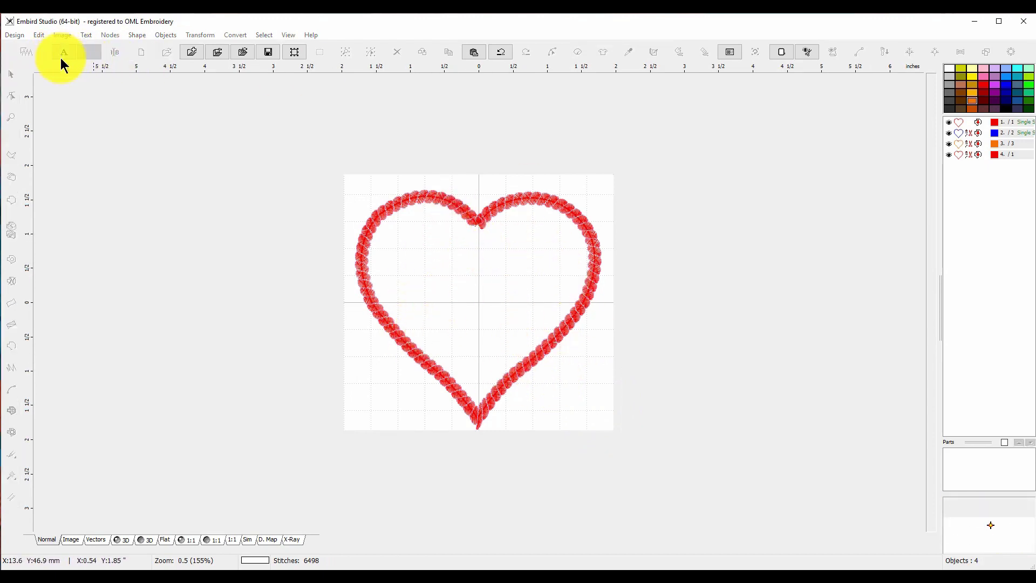
click(409, 288)
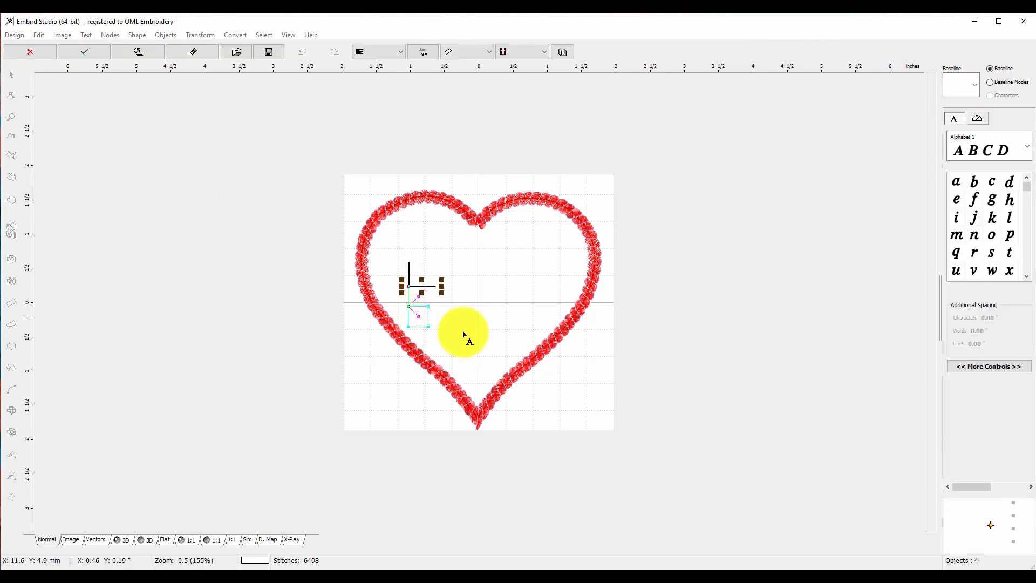
text(Be Mine)
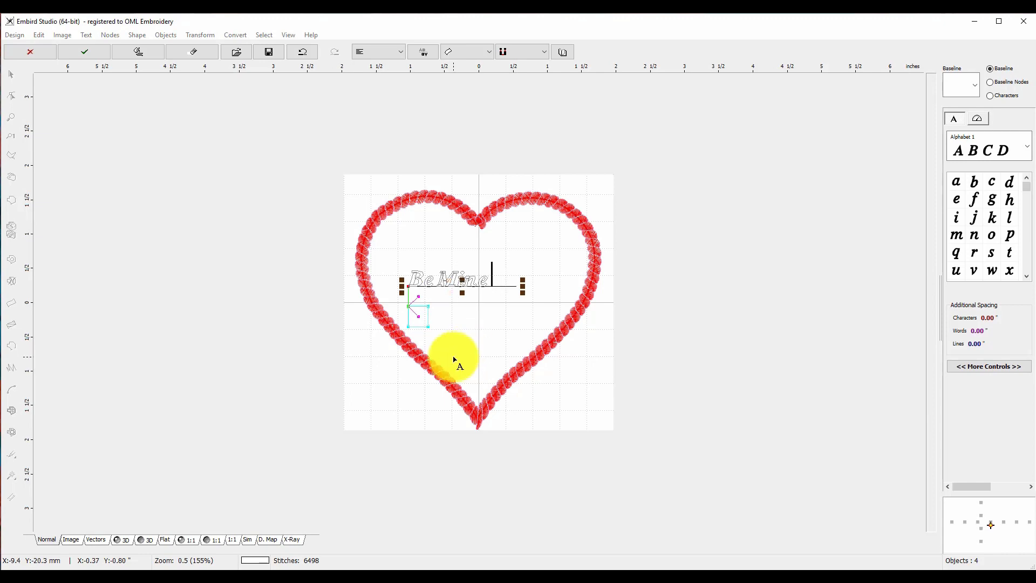
click(133, 53)
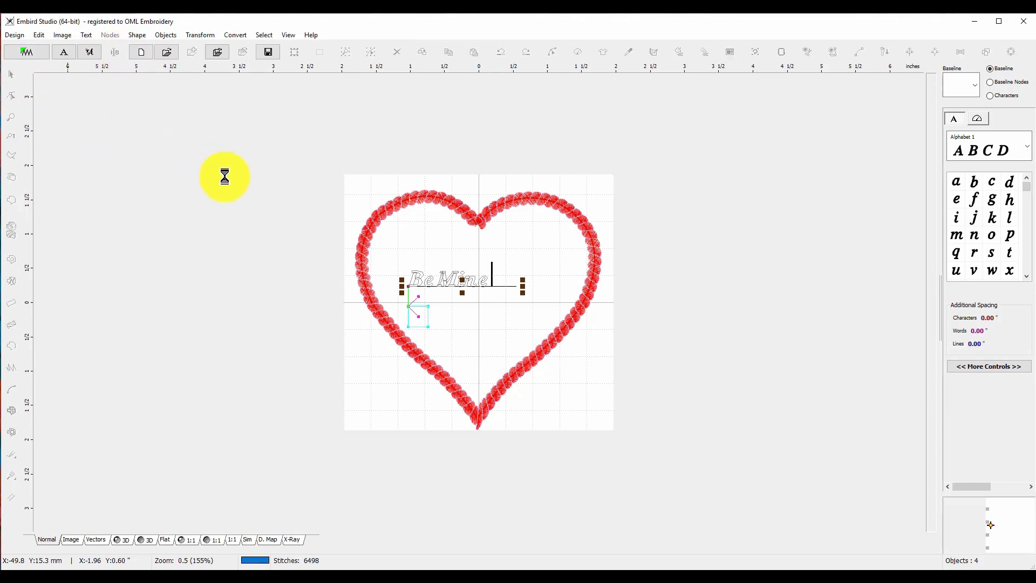
Enlarge the lettering to about 69 × 14 mm across the upper part of the heart and colour it red.
drag(490, 268, 576, 240)
drag(533, 268, 577, 242)
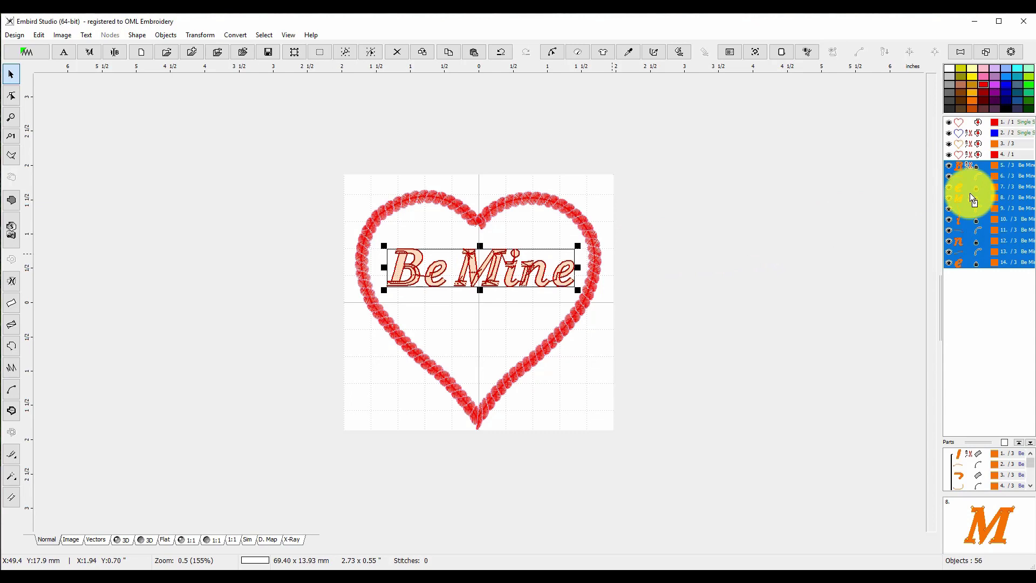
drag(970, 193, 969, 195)
click(576, 378)
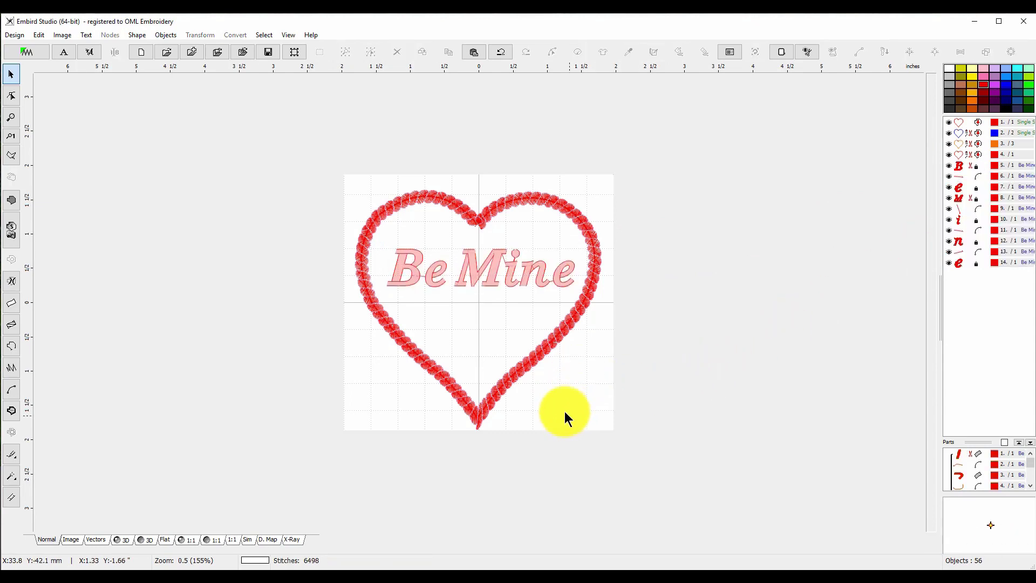
Select individual letters of "Be Mine" and the rope-bordered heart in turn to inspect them as separate objects.
click(507, 272)
click(534, 273)
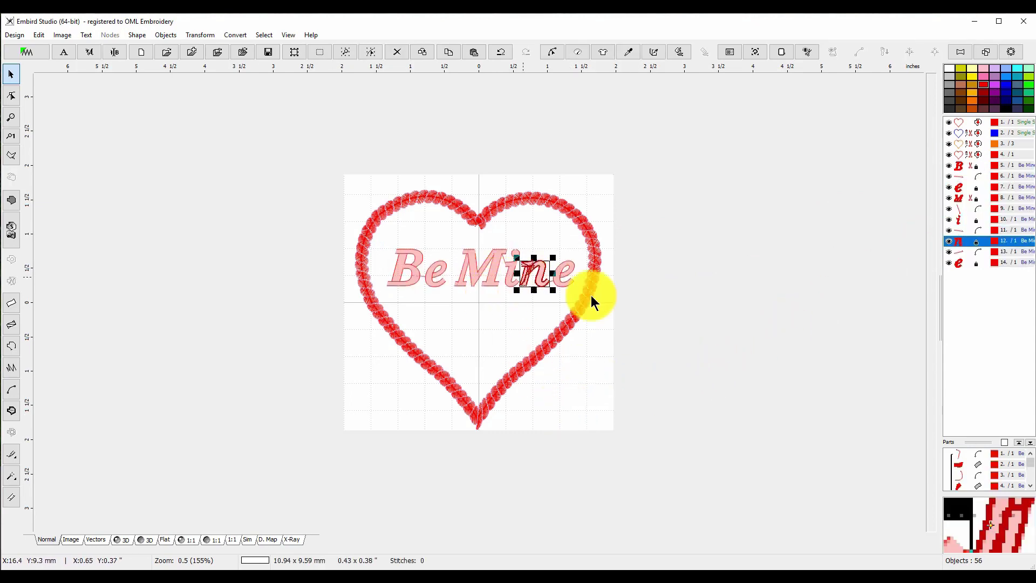
click(593, 378)
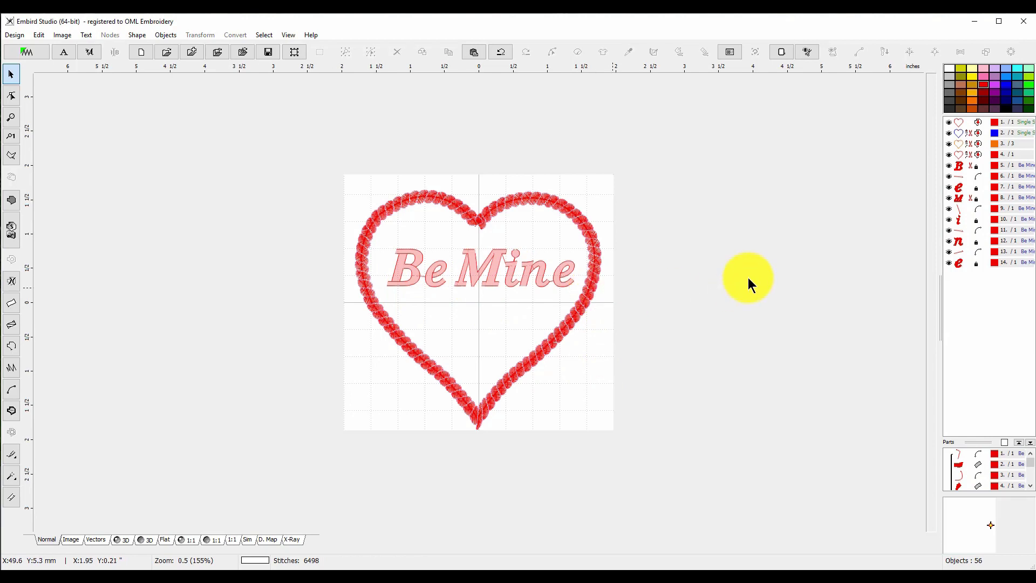
click(961, 154)
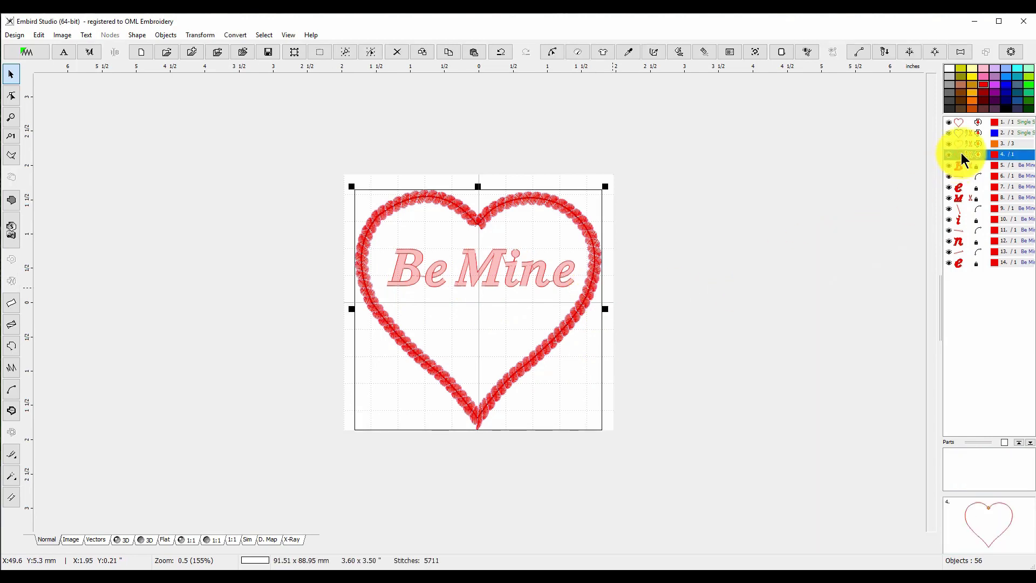
click(608, 403)
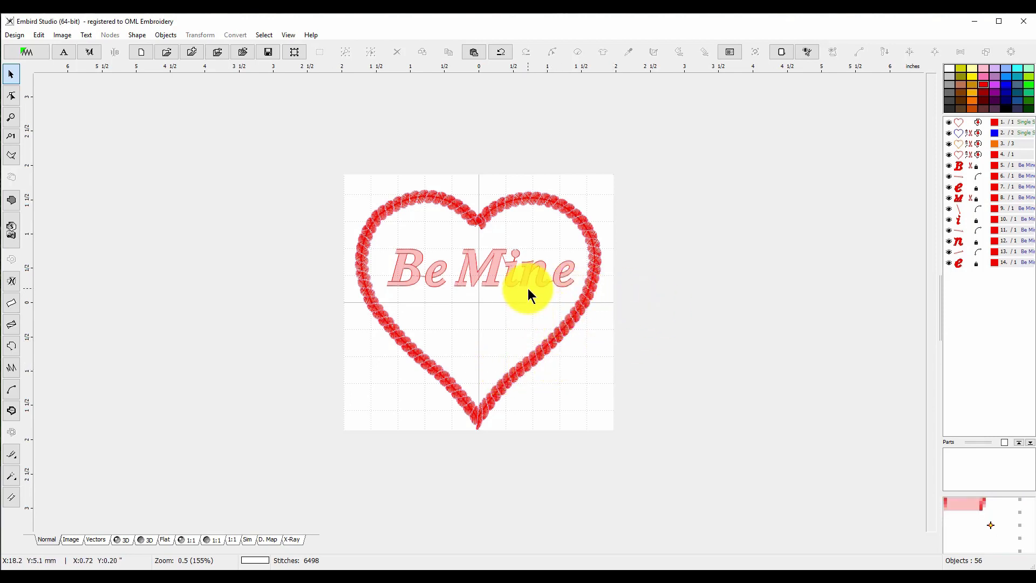
click(507, 278)
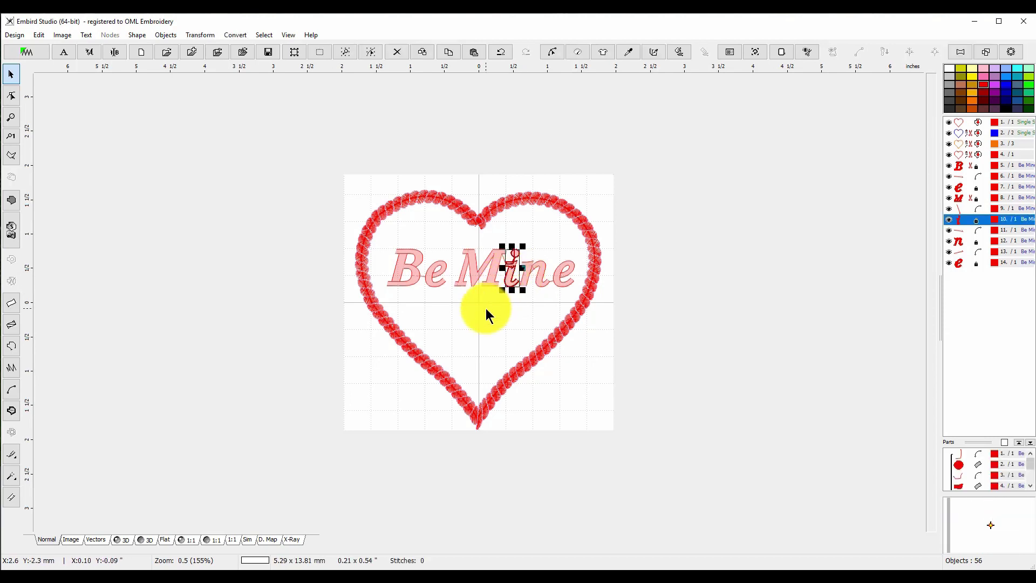
click(470, 277)
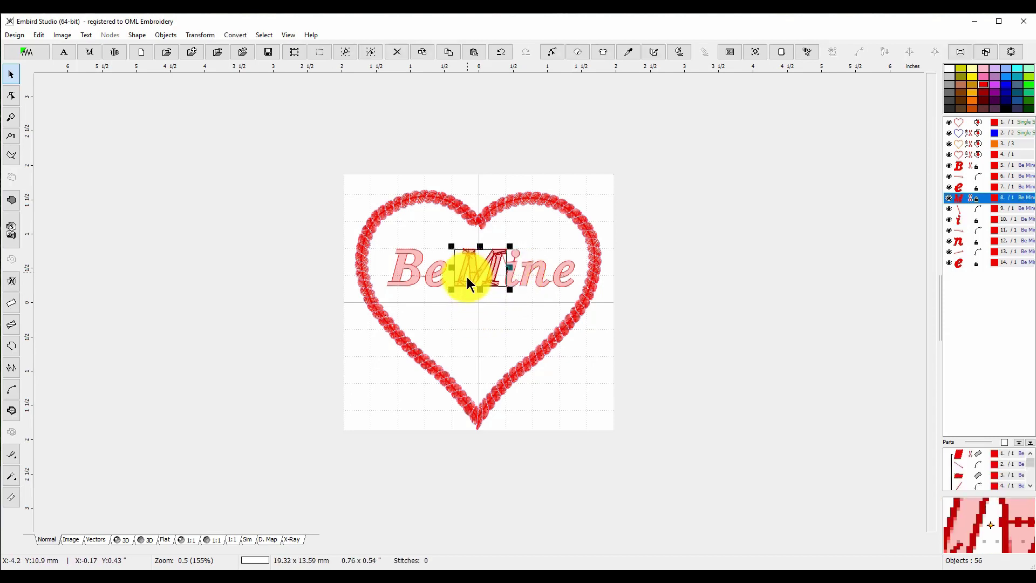
click(460, 320)
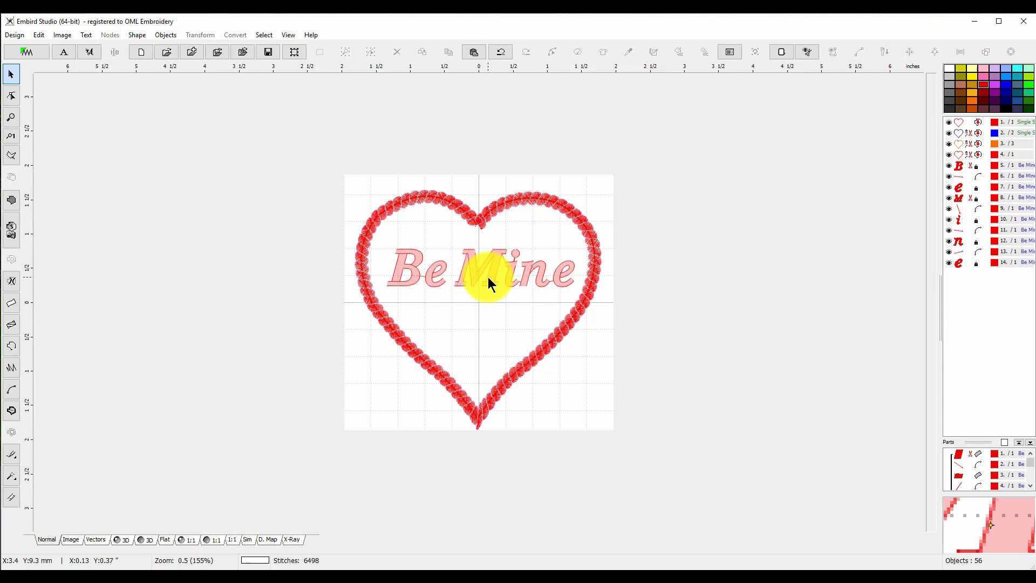